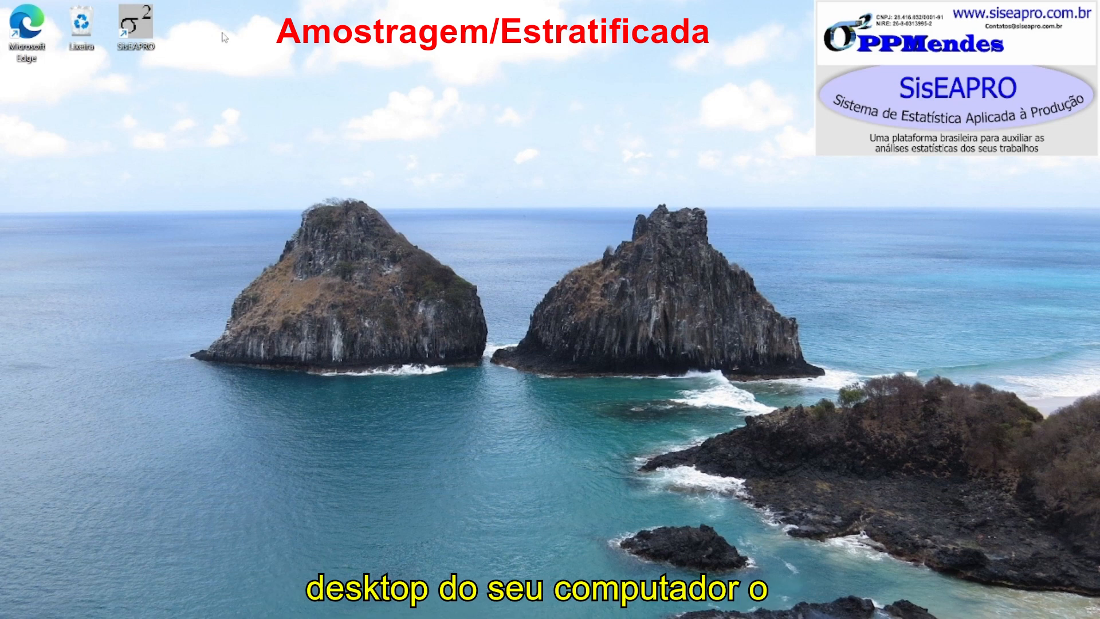
- Launch SisEAPRO and open the Amostragem stratified sample (Amostra estratificada) form
double_click(132, 32)
left_click_drag(392, 159, 258, 149)
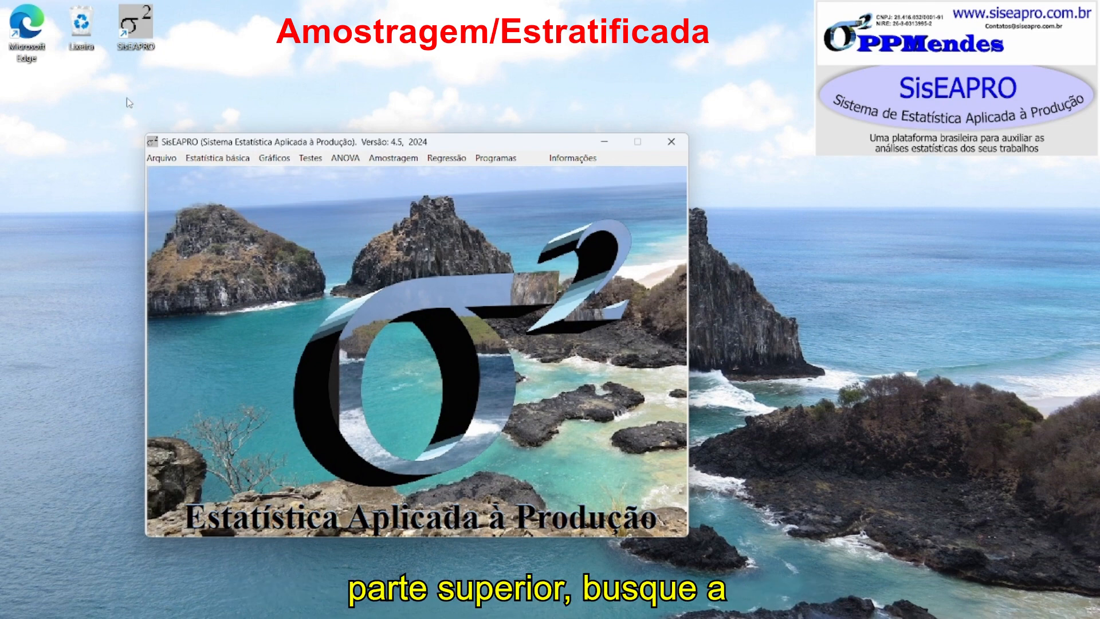
left_click(403, 163)
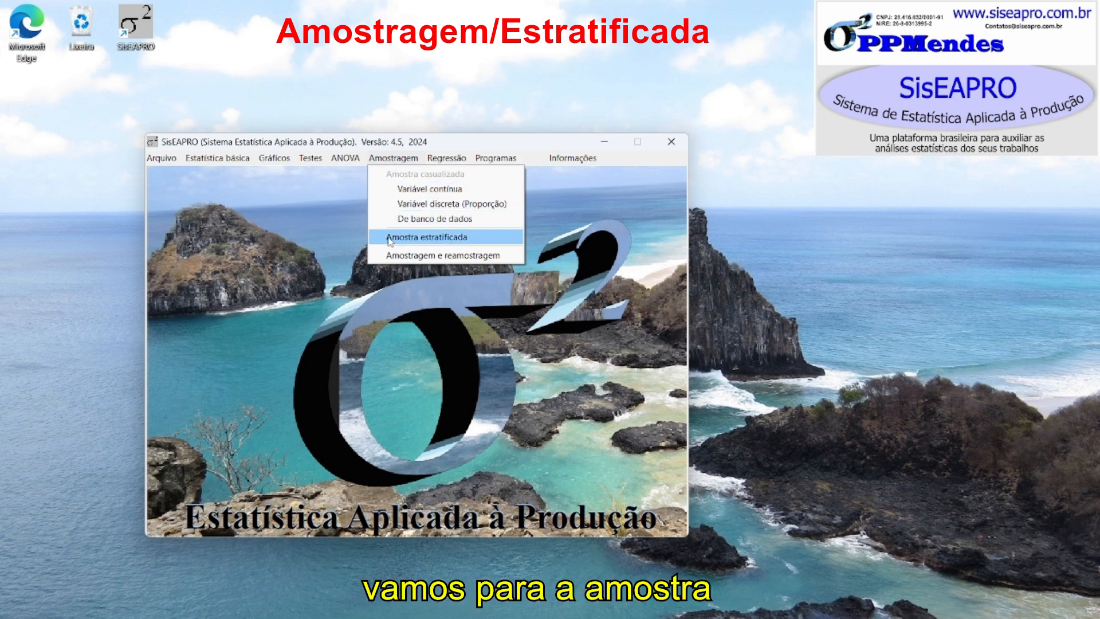
left_click(448, 238)
left_click_drag(532, 162, 416, 136)
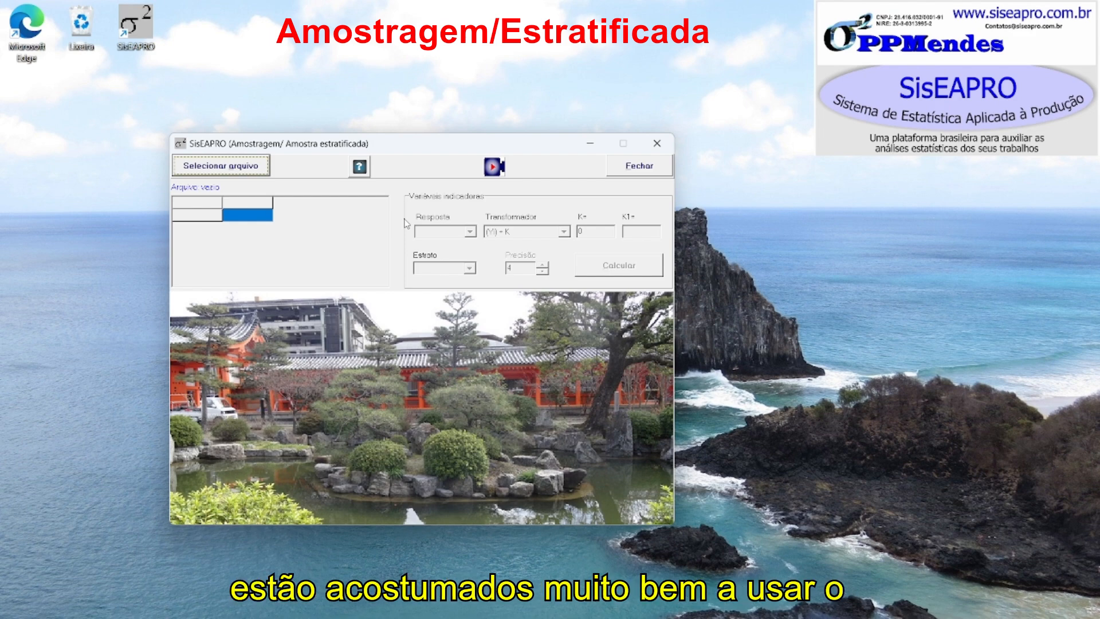
- Open the stratified sampling help and read through its explanation, example data and sample report
left_click(361, 168)
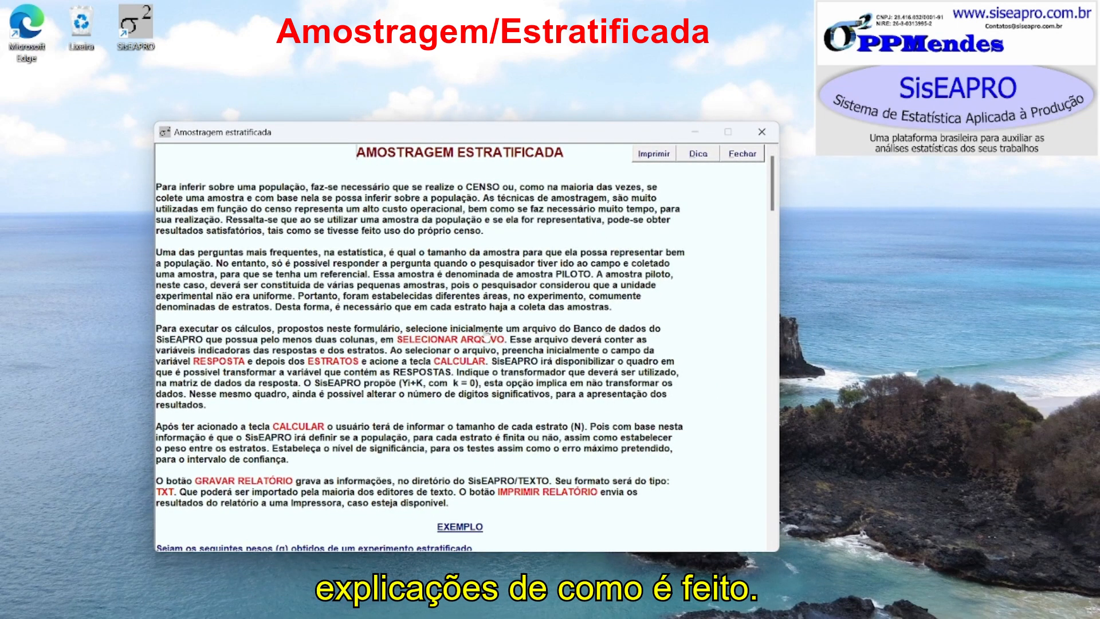
scroll(452, 403, "down", 8)
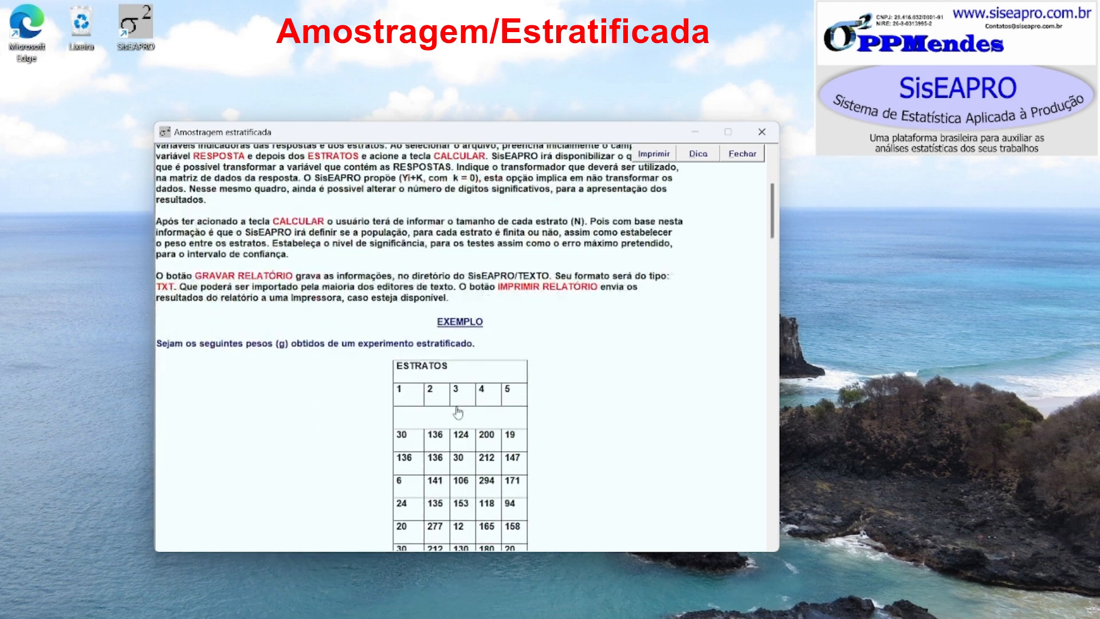
scroll(452, 412, "down", 18)
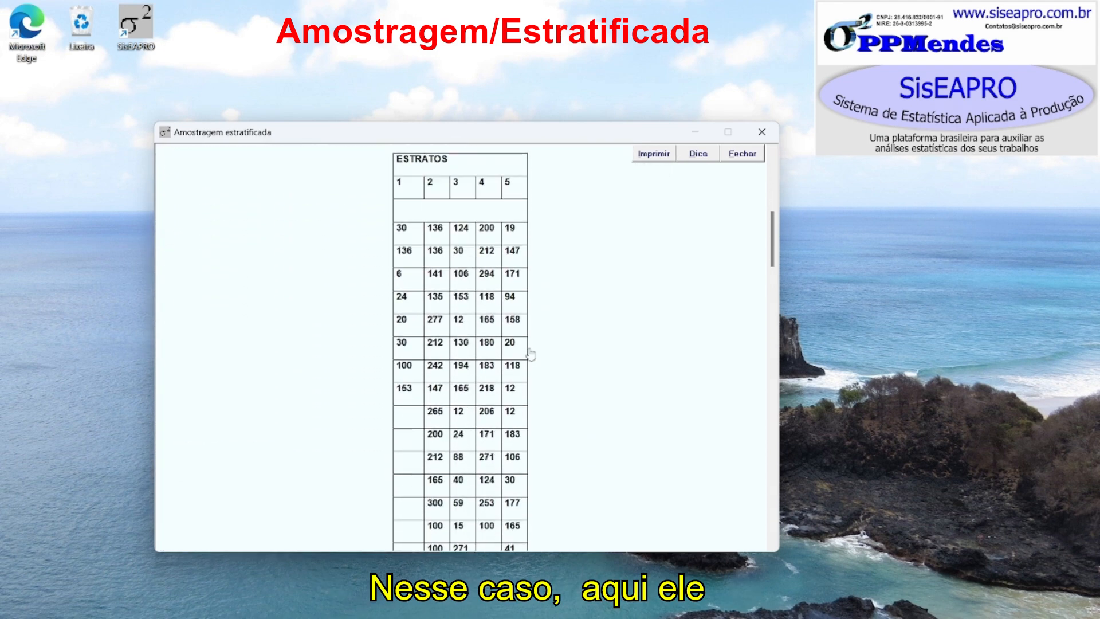
scroll(530, 357, "down", 20)
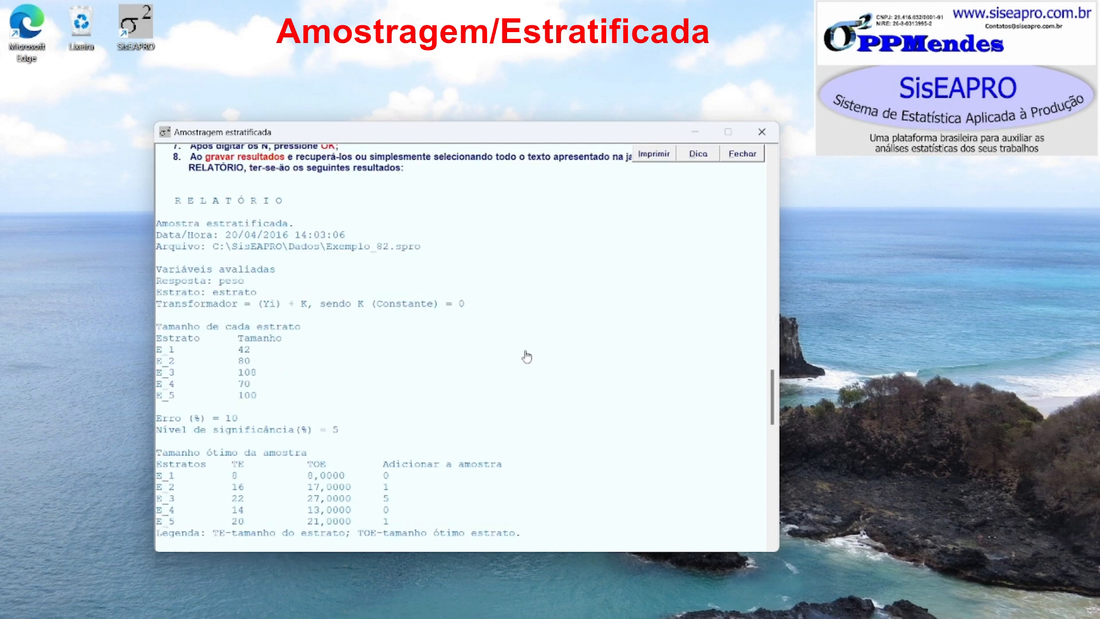
scroll(528, 358, "up", 16)
scroll(528, 359, "down", 7)
scroll(527, 359, "up", 2)
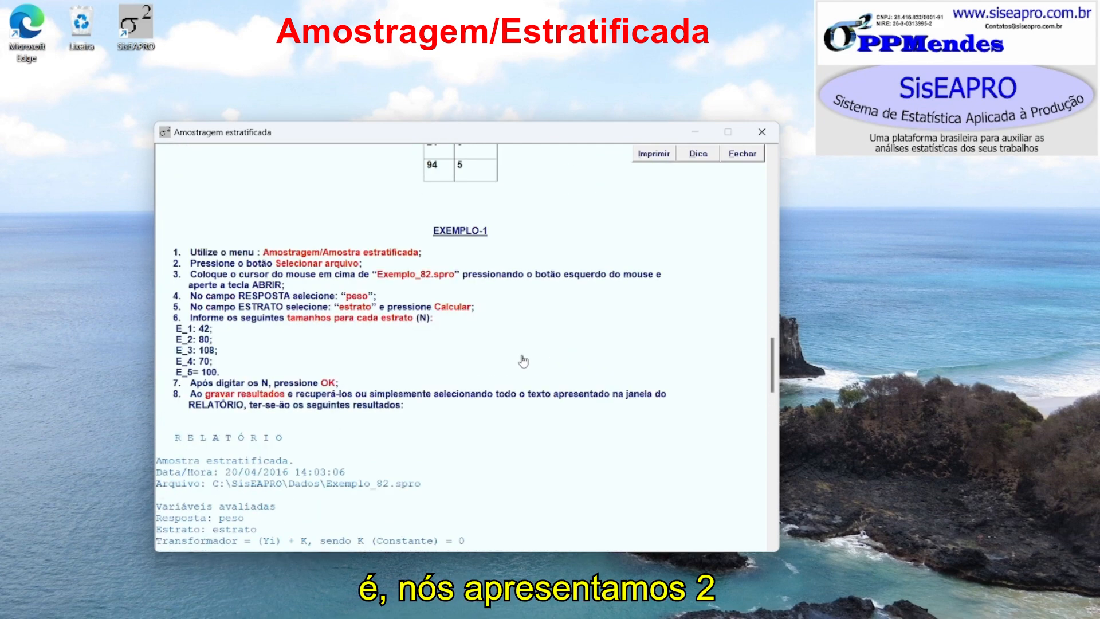
scroll(565, 287, "down", 12)
scroll(561, 304, "down", 3)
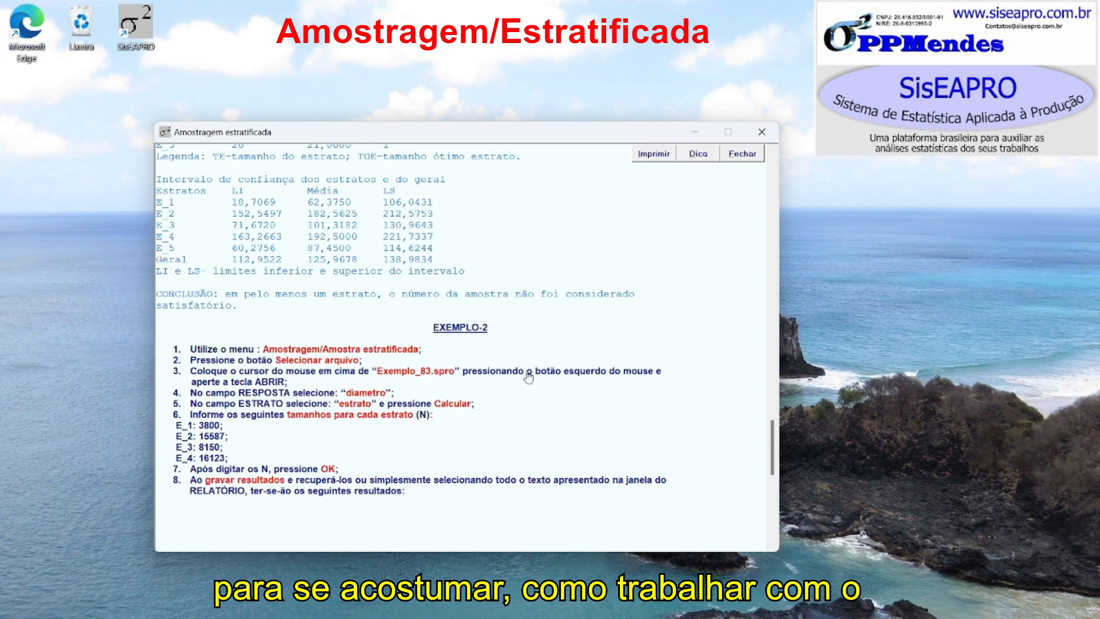
scroll(521, 368, "up", 14)
scroll(528, 379, "up", 8)
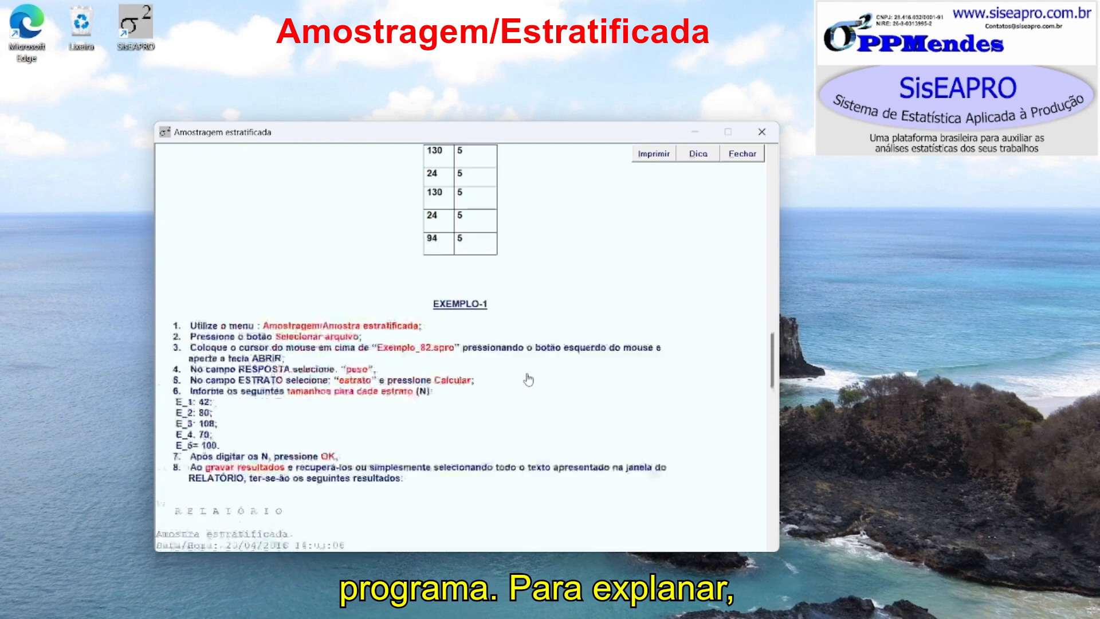
scroll(529, 380, "down", 4)
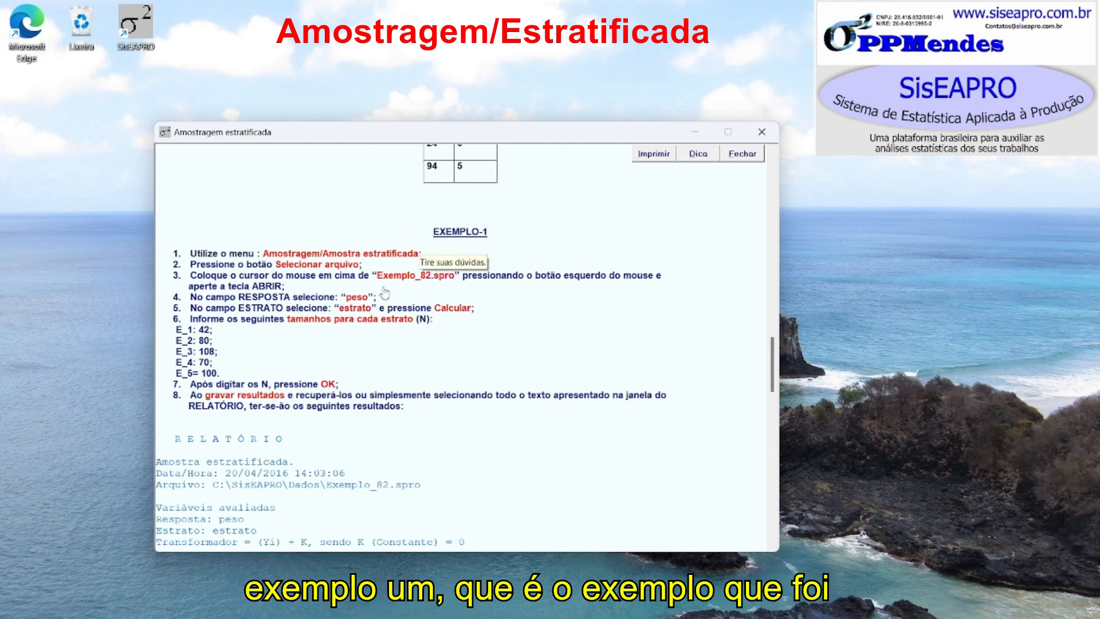
- Highlight the Exemplo_82.spro file name in Exemplo-1, review the example data table, and close the help
left_click_drag(378, 277, 450, 283)
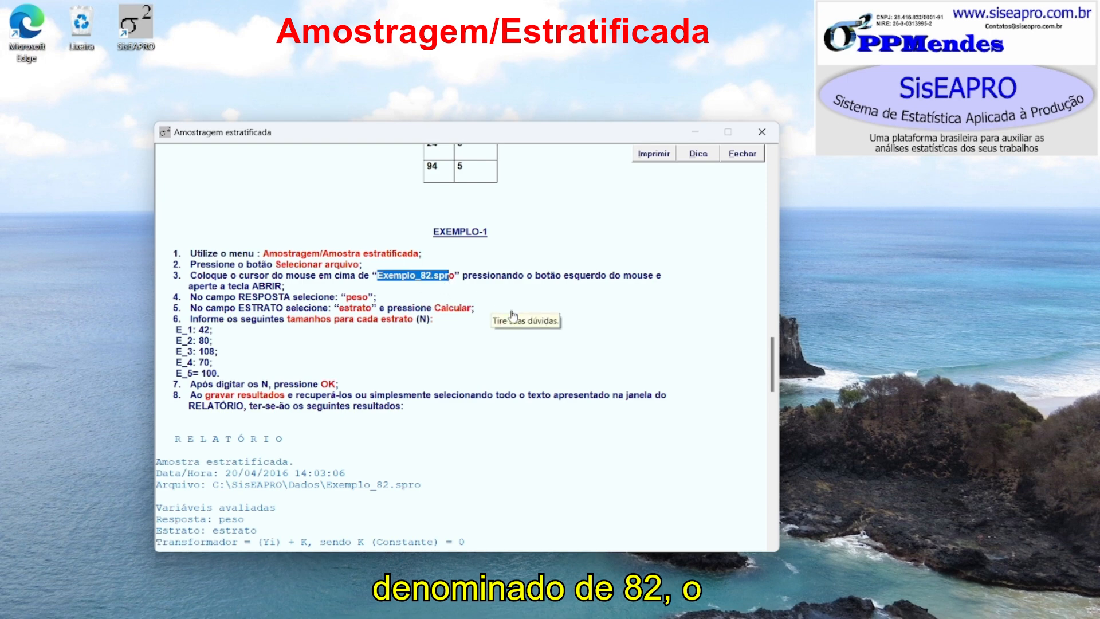
scroll(513, 315, "up", 15)
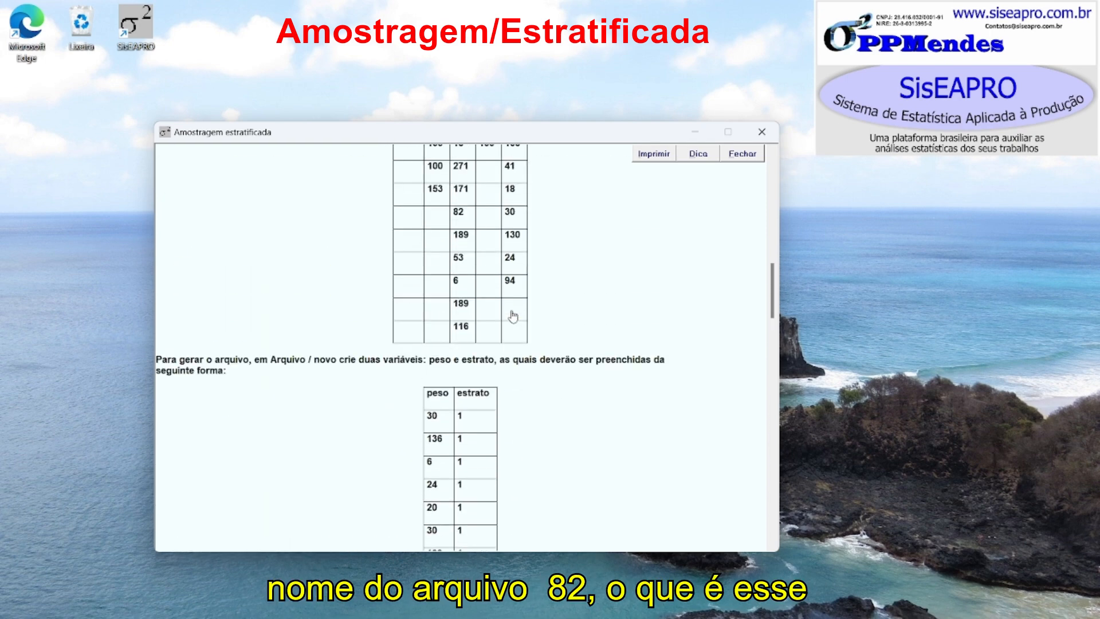
scroll(513, 315, "up", 4)
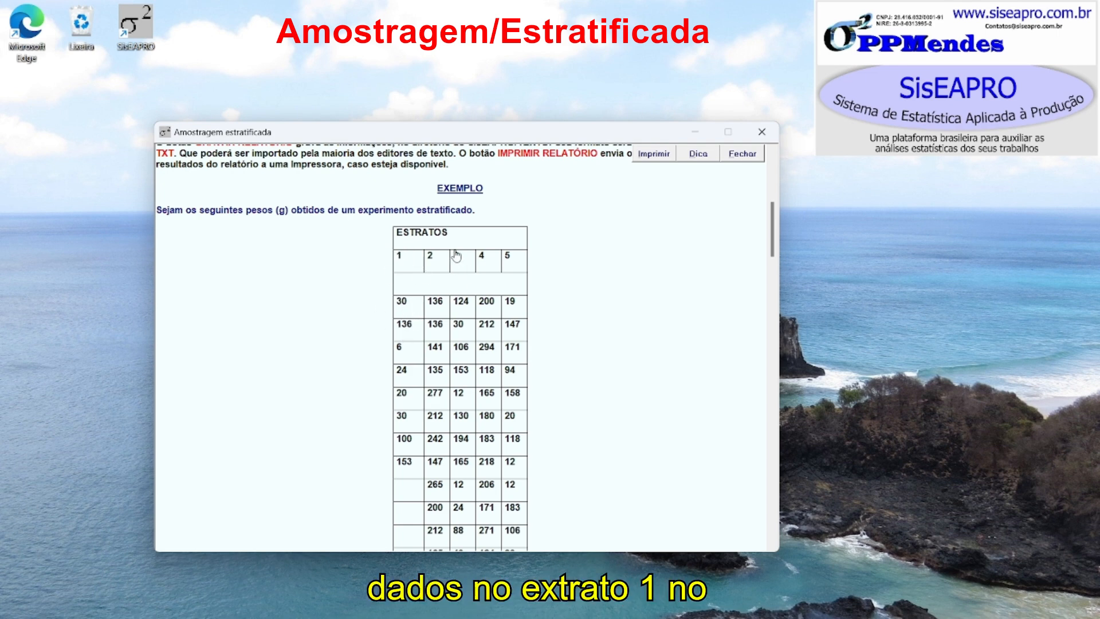
scroll(470, 465, "down", 5)
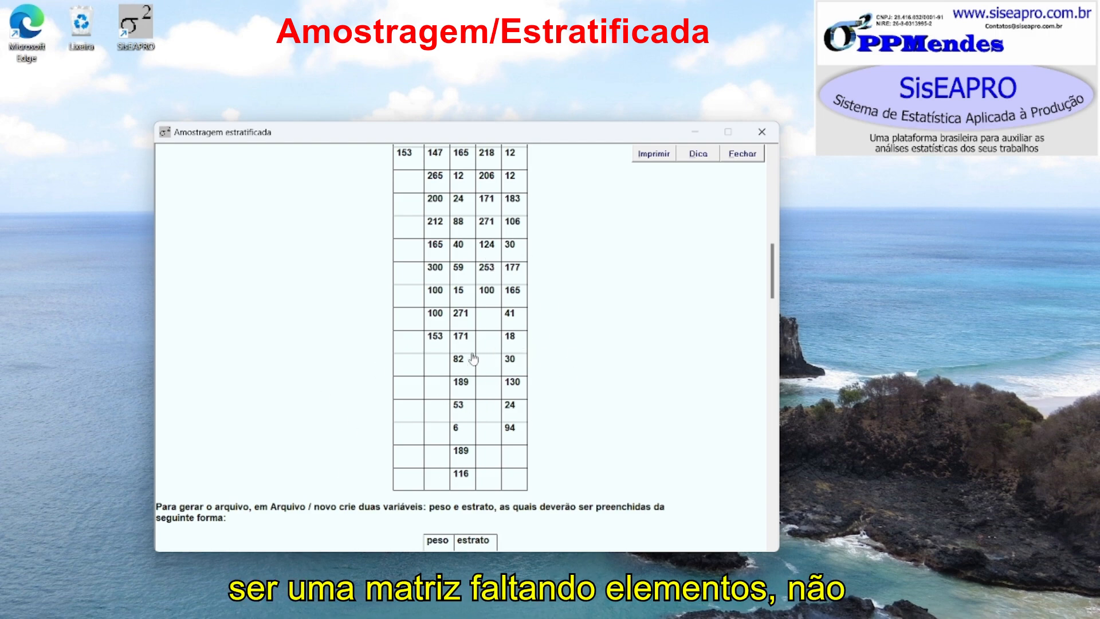
scroll(488, 340, "up", 1)
scroll(489, 340, "up", 4)
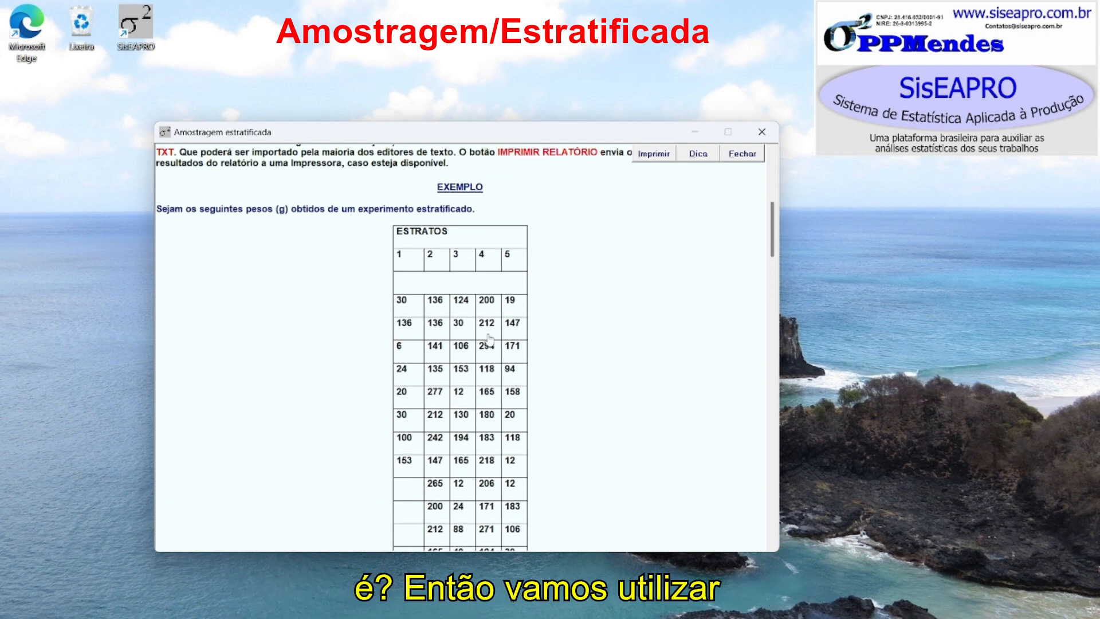
scroll(484, 338, "down", 7)
scroll(481, 336, "down", 10)
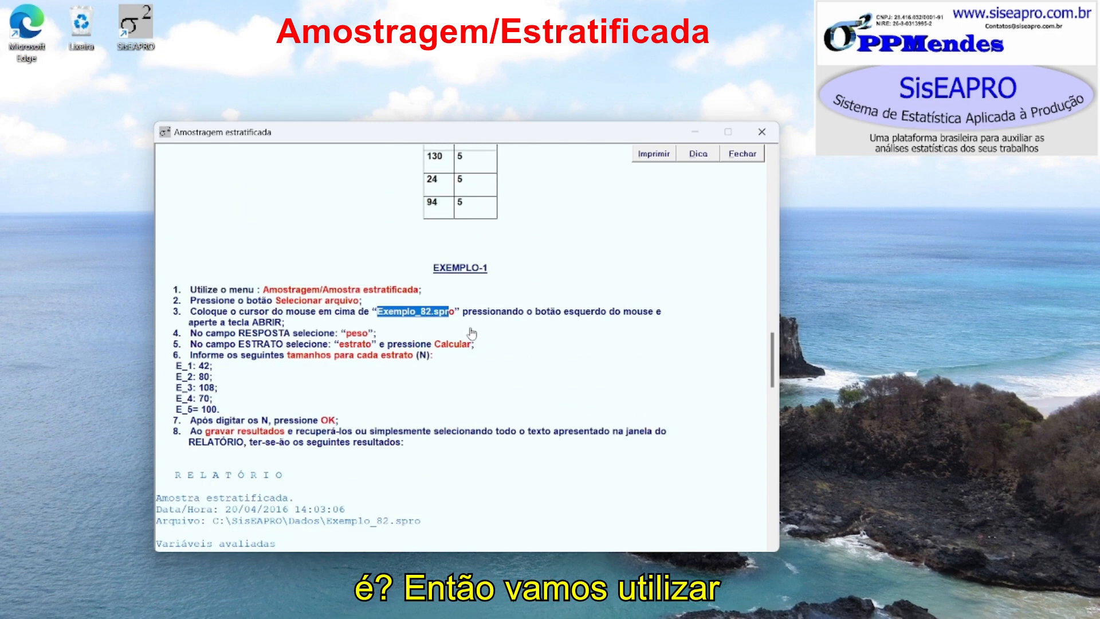
left_click(344, 324)
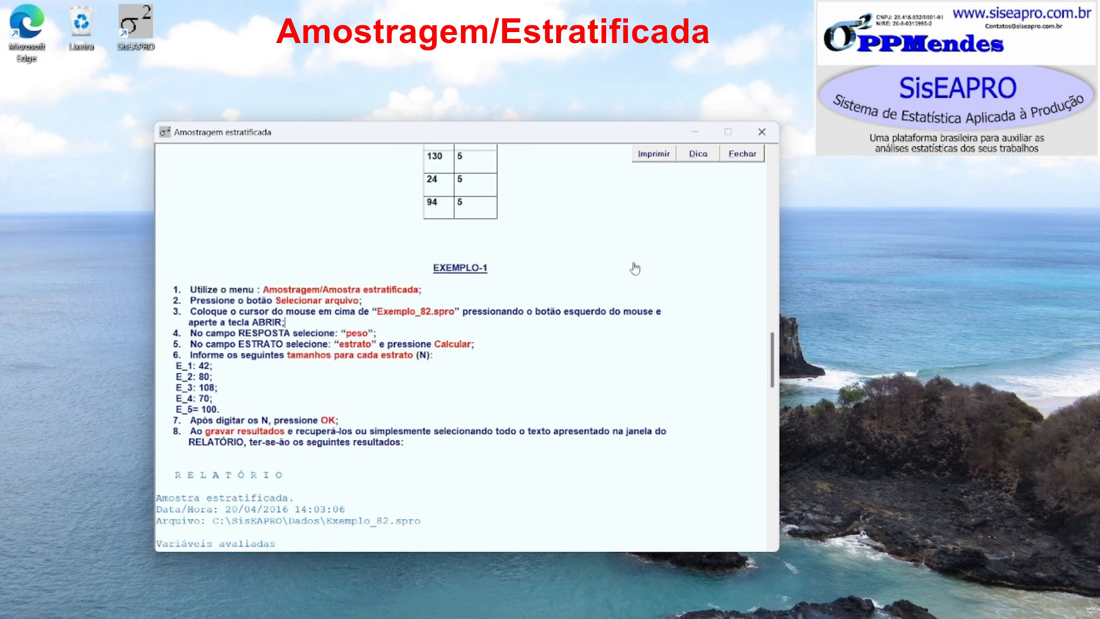
left_click(761, 132)
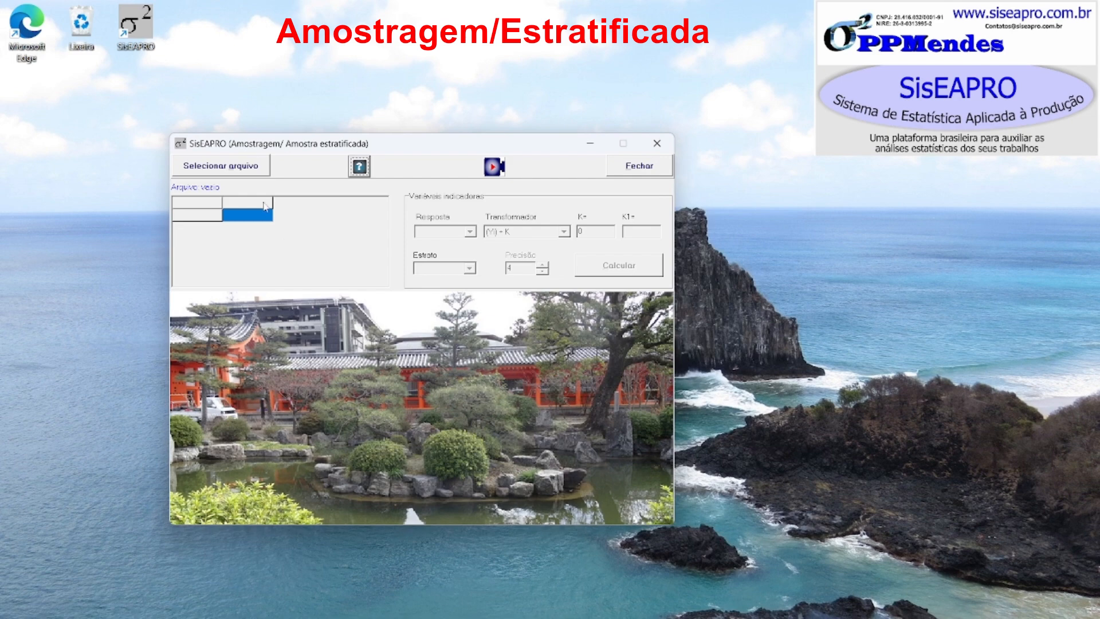
- Select the data file Exemplo_82 from the Dados folder
left_click(238, 172)
scroll(485, 310, "down", 18)
scroll(473, 312, "down", 5)
left_click(446, 358)
left_click(440, 371)
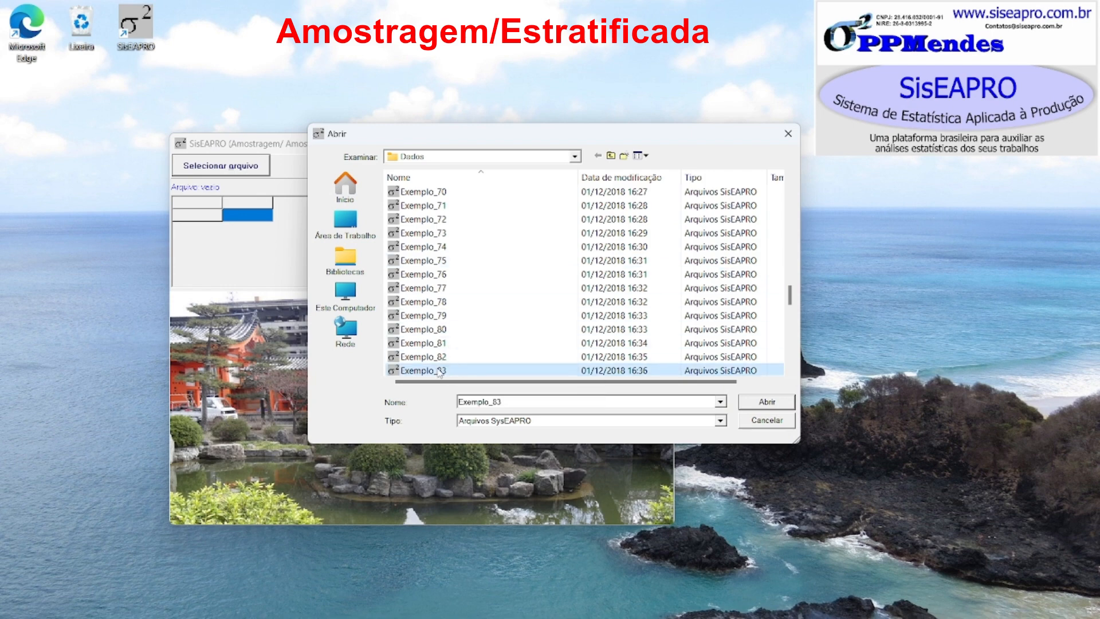
left_click(441, 358)
double_click(447, 343)
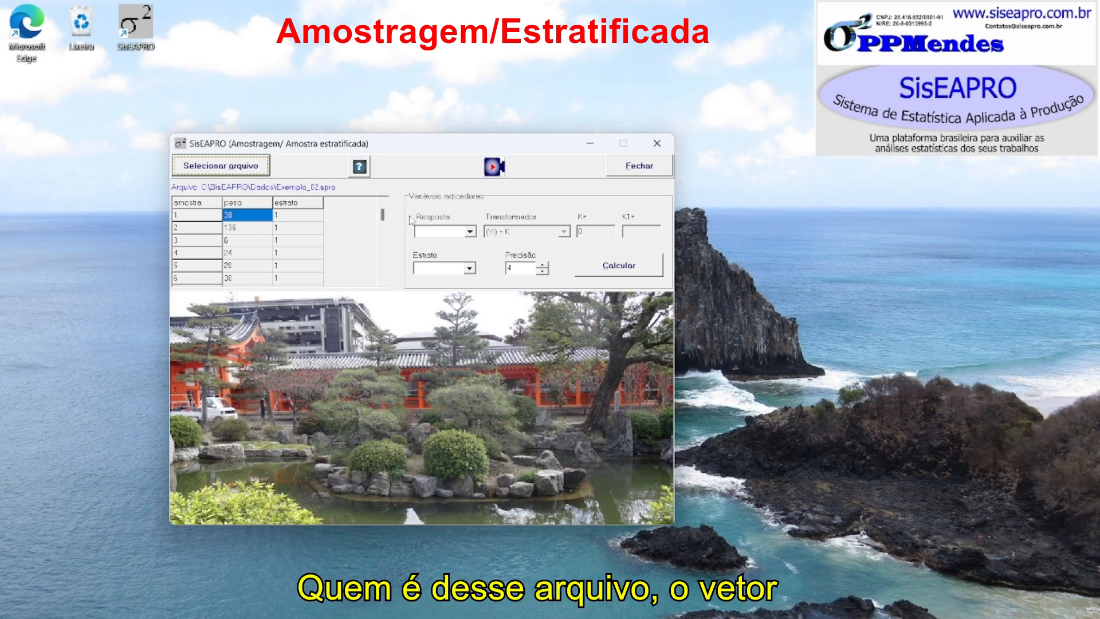
- Set the response variable to peso and the stratum variable to estrato
left_click(442, 233)
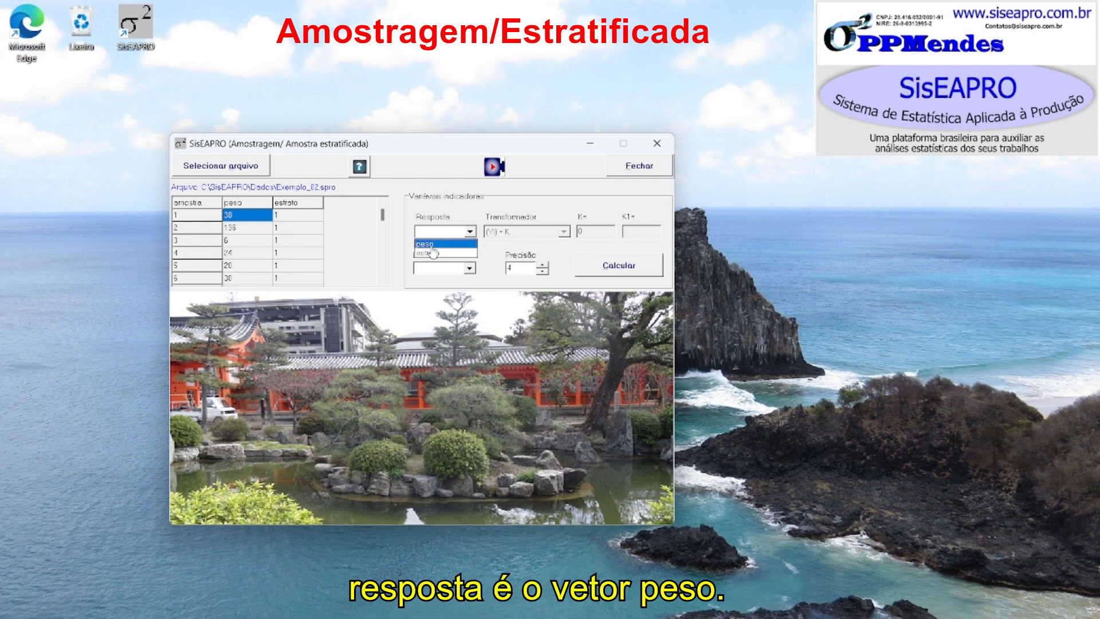
left_click(429, 245)
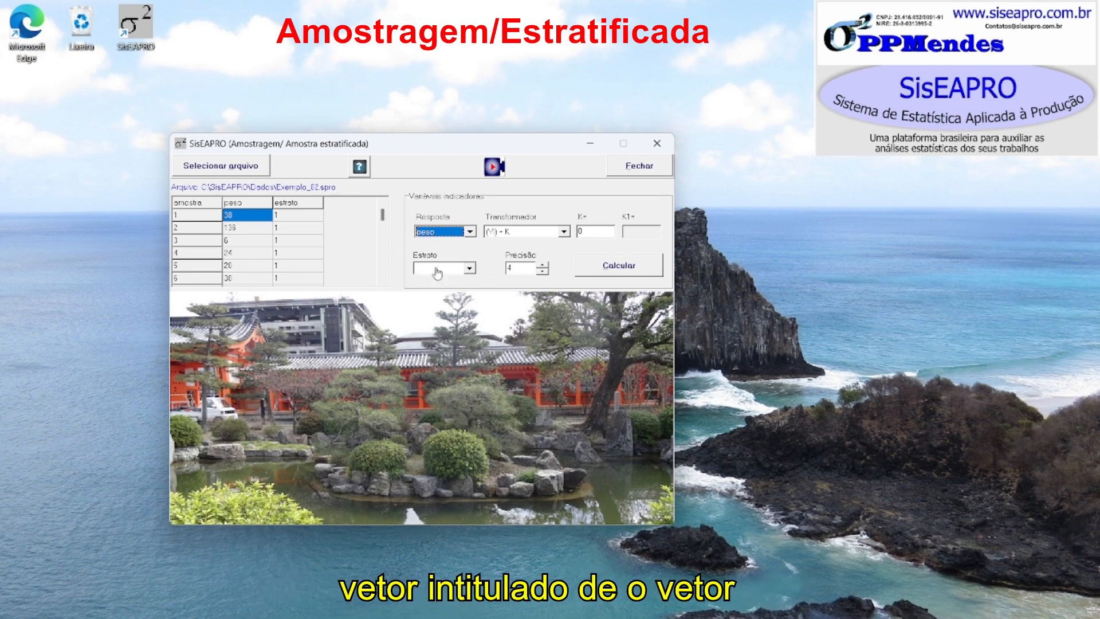
left_click(470, 267)
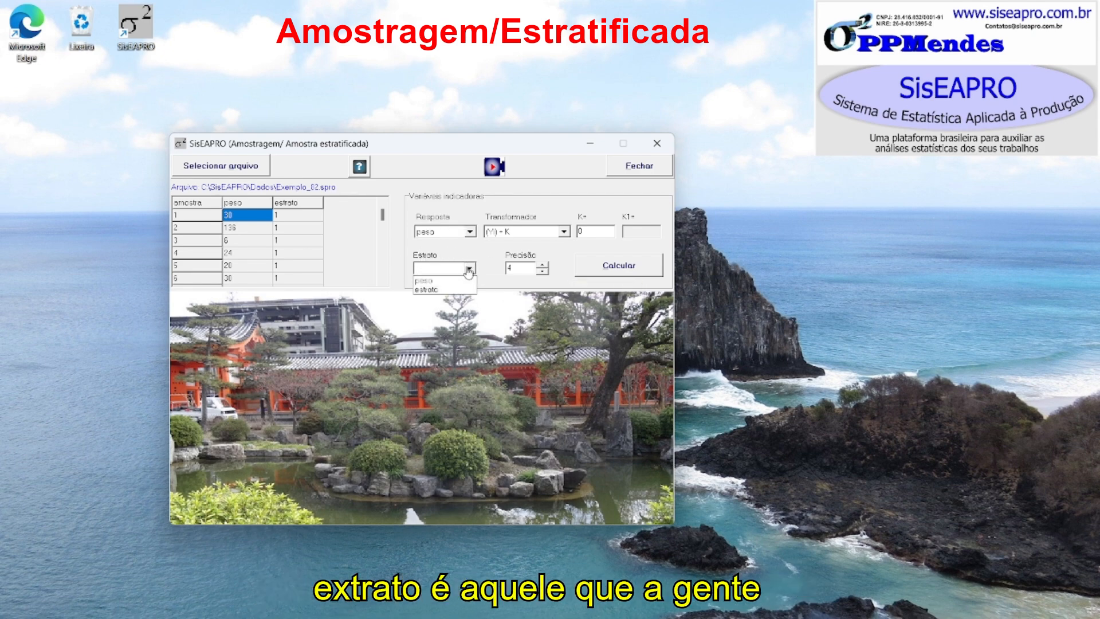
left_click(427, 289)
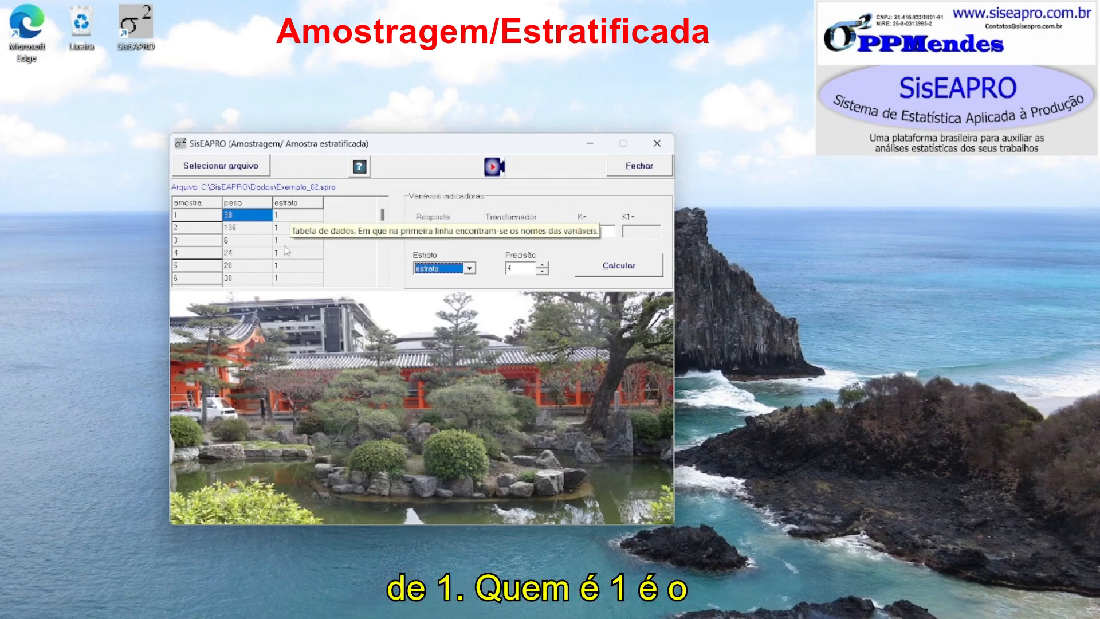
- Browse the rows of the loaded data table to check the stratum values
key("Down")
key("Down")
key("Down")
key("Down")
key("Down")
key("Down")
key("Down")
key("Down")
key("Down")
key("Down")
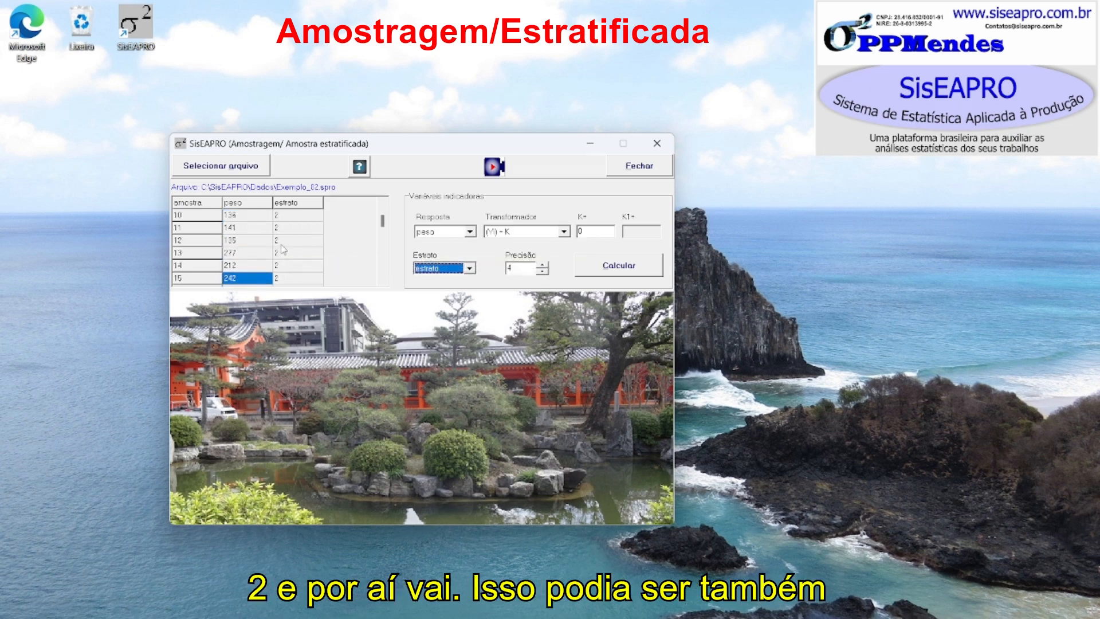
key("Up")
key("Up")
key("Up")
key("Up")
key("Up")
key("Up")
key("Up")
key("Up")
key("Up")
key("Up")
key("Down")
key("Down")
key("Down")
key("Down")
key("Down")
key("Down")
key("Down")
key("Down")
key("Down")
key("Down")
key("Down")
key("Down")
key("Down")
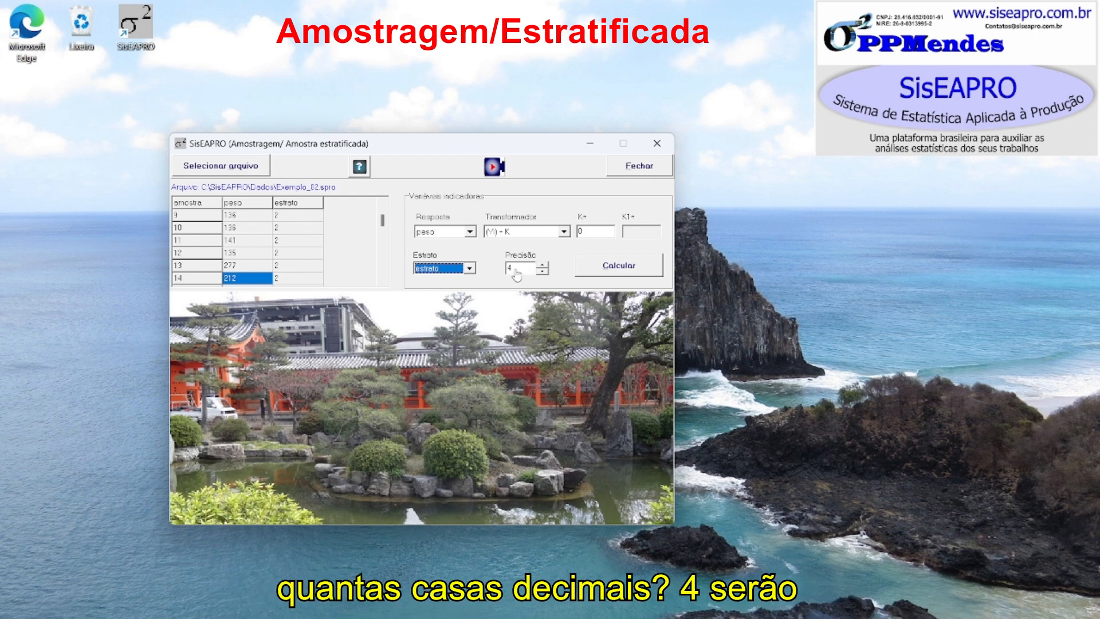
- Run the calculation and accept the five detected strata
left_click(642, 274)
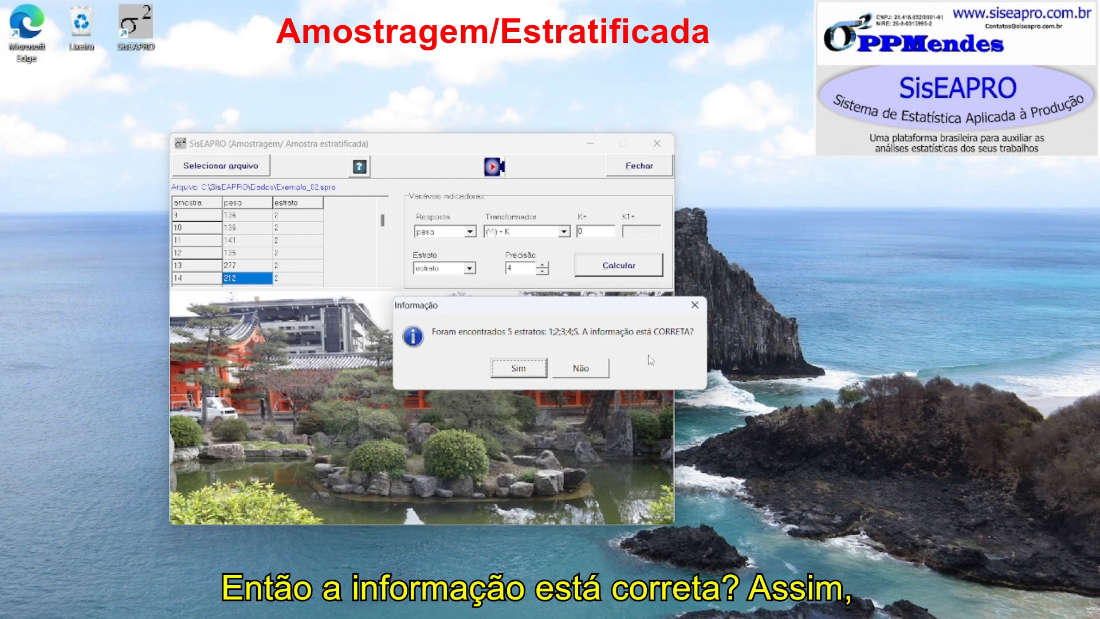
left_click(529, 369)
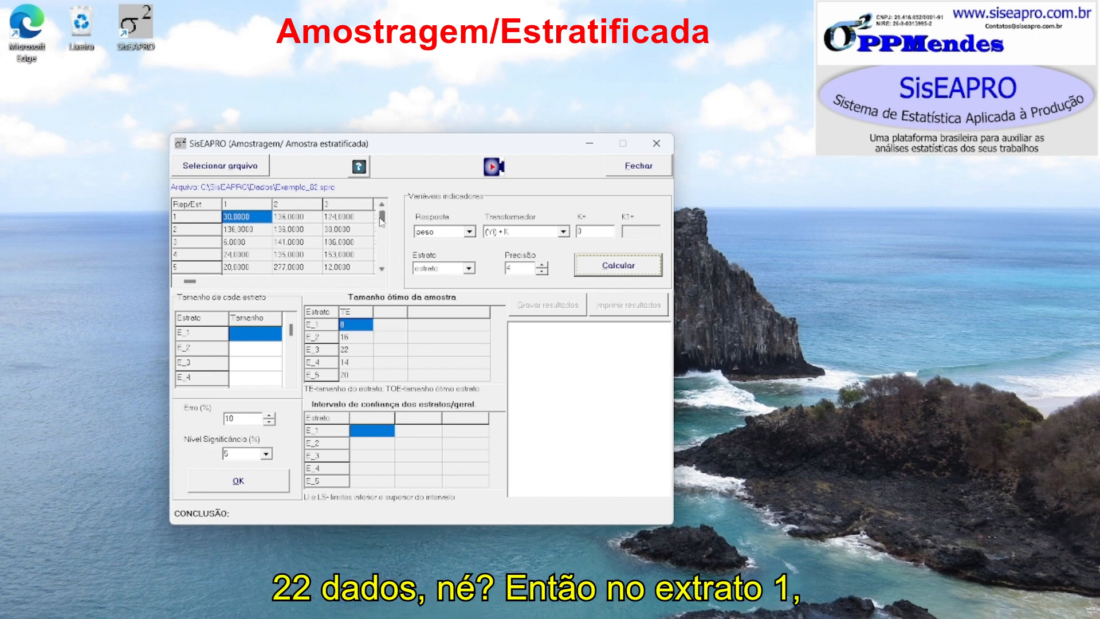
- Scroll through stratum 1's column in the data matrix to count its observations
left_click(258, 220)
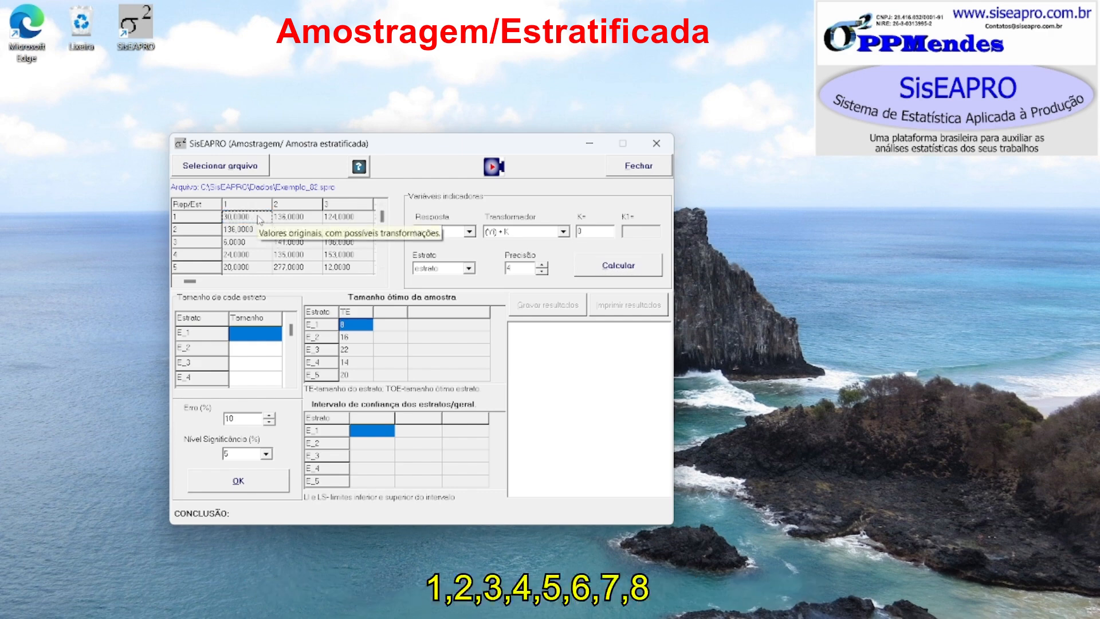
key("Down")
key("Down")
key("Down")
key("Down")
key("Down")
key("Down")
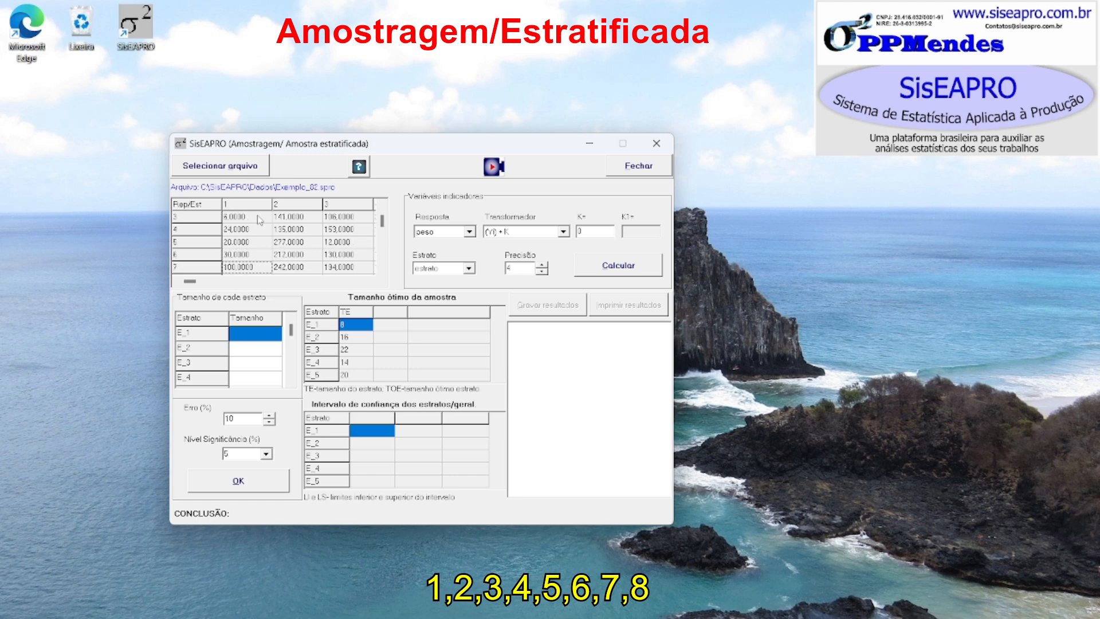
key("Down")
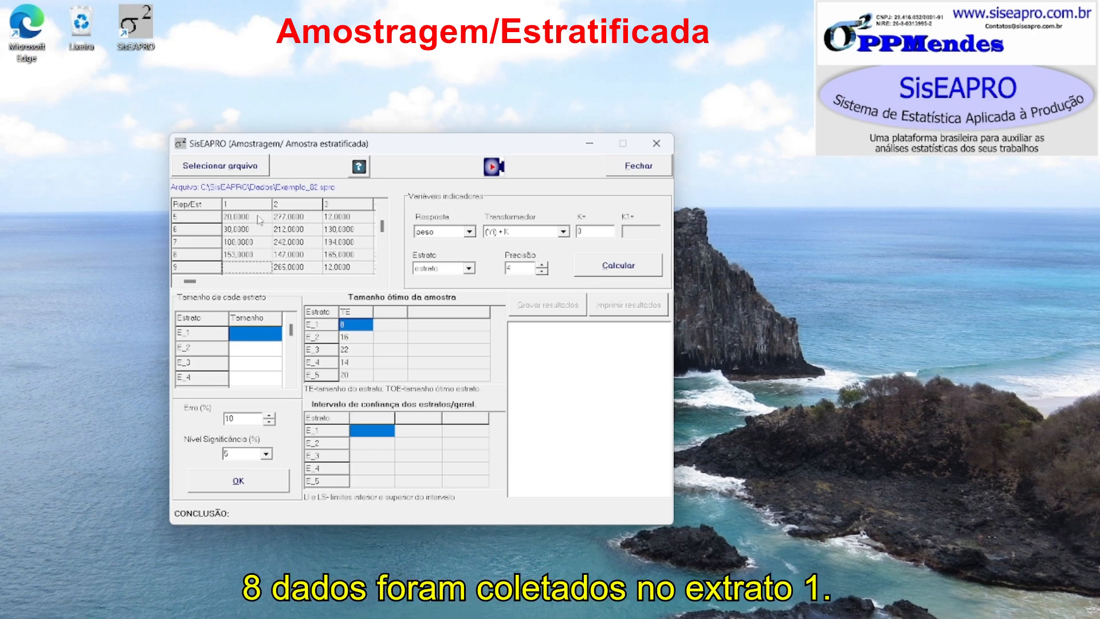
key("Down")
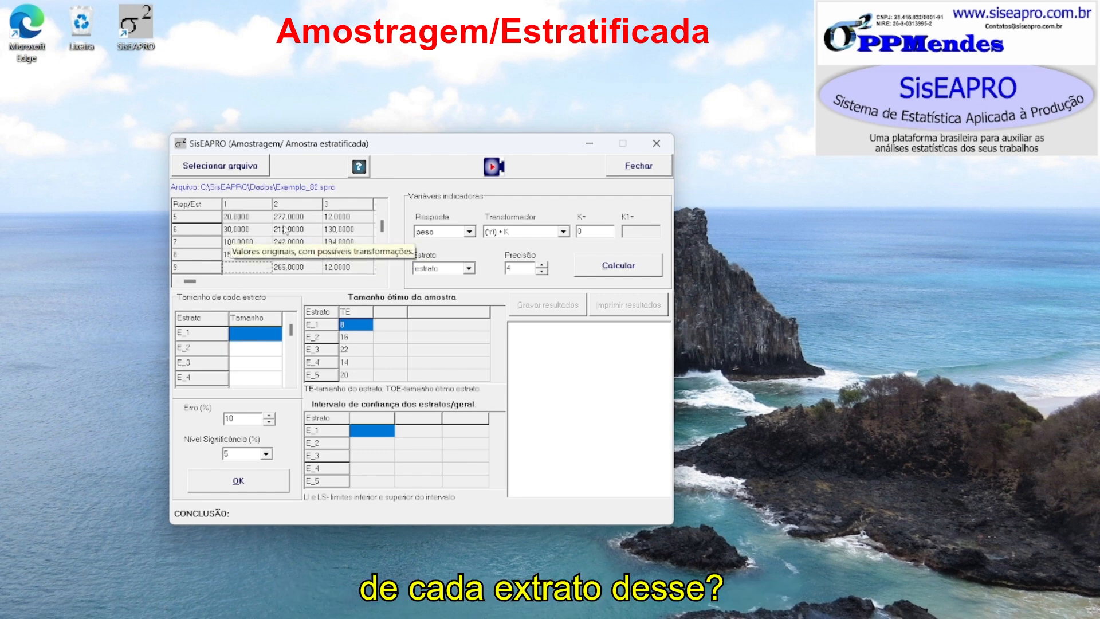
- Enter 42 as the size of stratum E_1
left_click(258, 334)
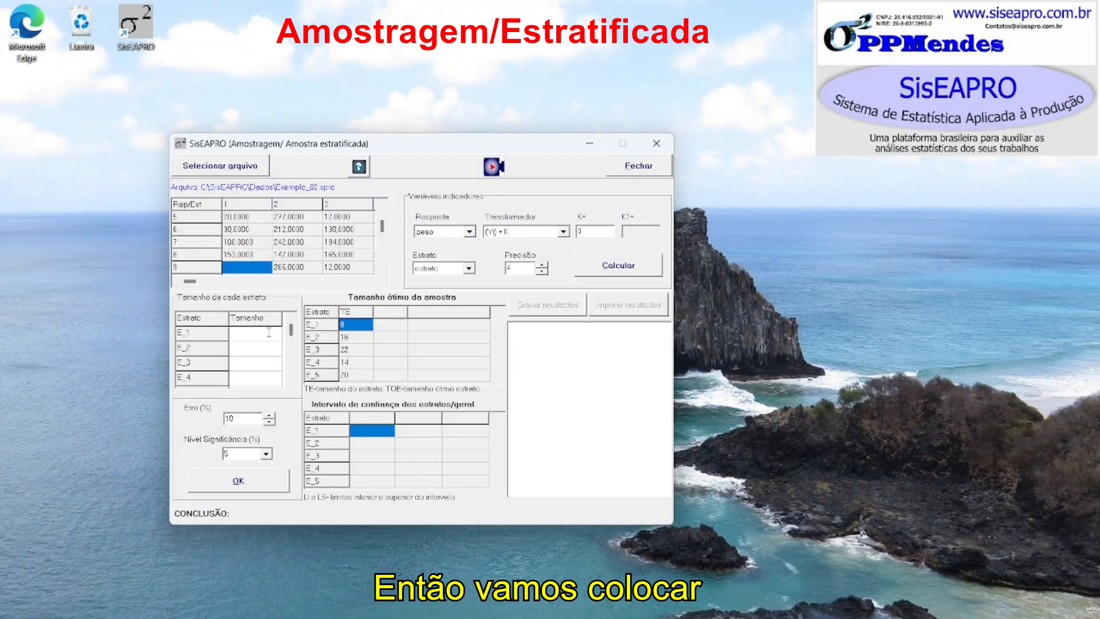
type("42")
key("Return")
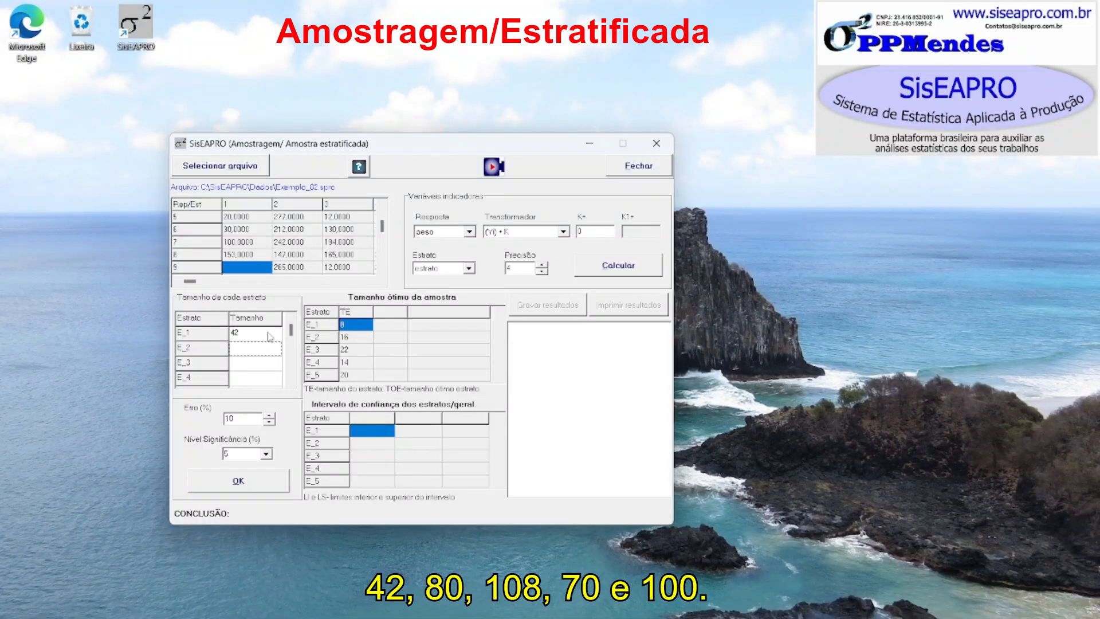
- Enter 80, 108, 70 and 100 as the sizes of strata E_2, E_3, E_4 and E_5
type("80")
key("Return")
type("100")
key("Return")
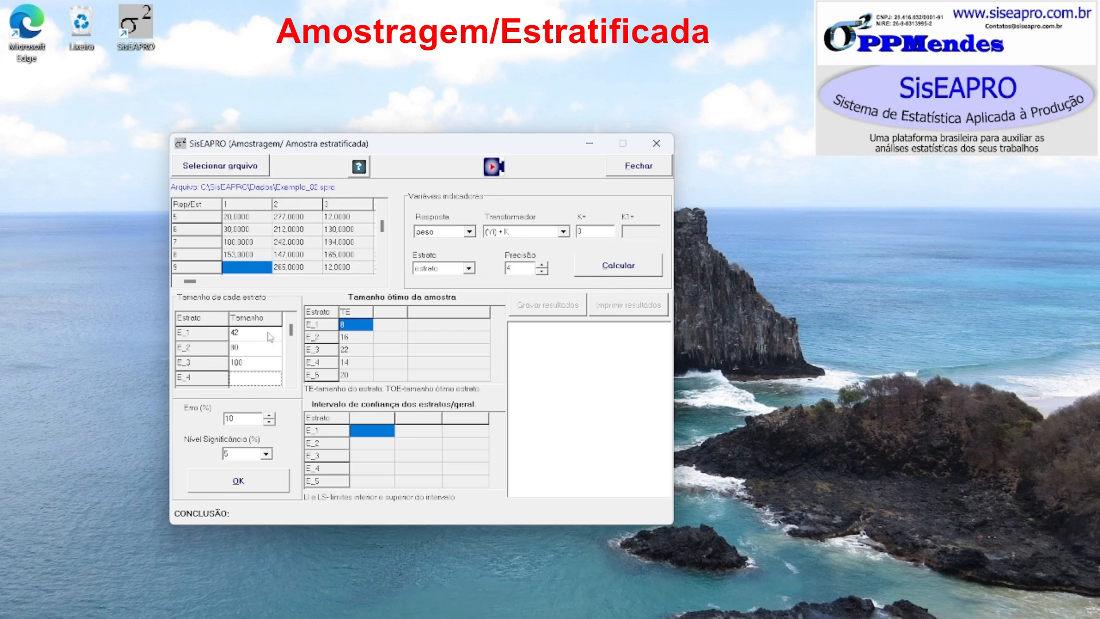
type("70")
key("Return")
type("100")
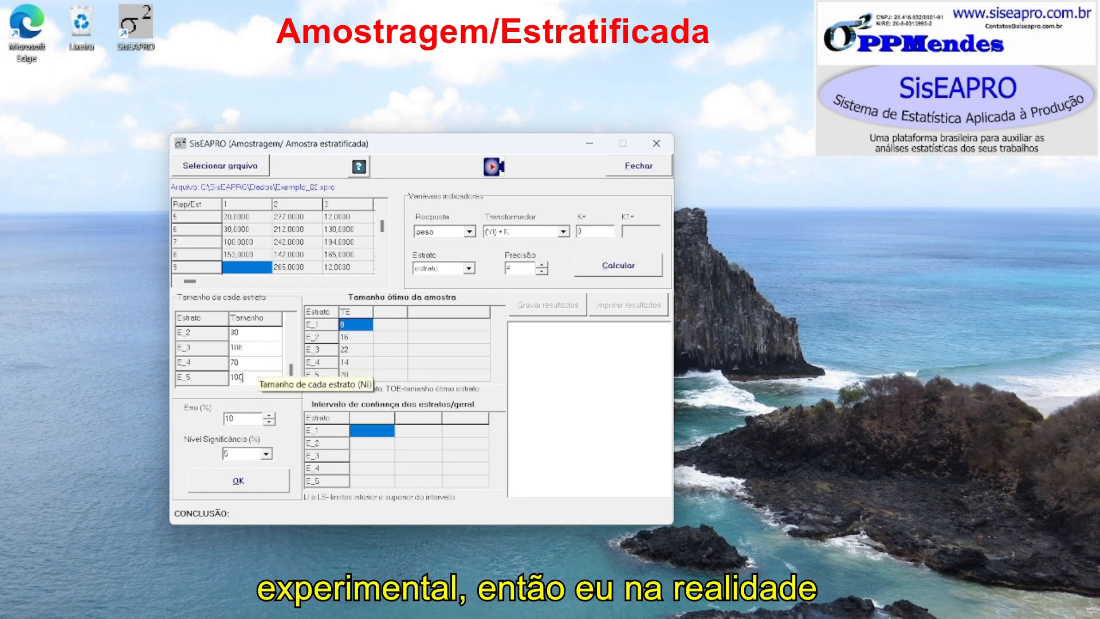
- Run the optimal sample size calculation with the 10% error and 5% significance level
left_click_drag(242, 377, 235, 377)
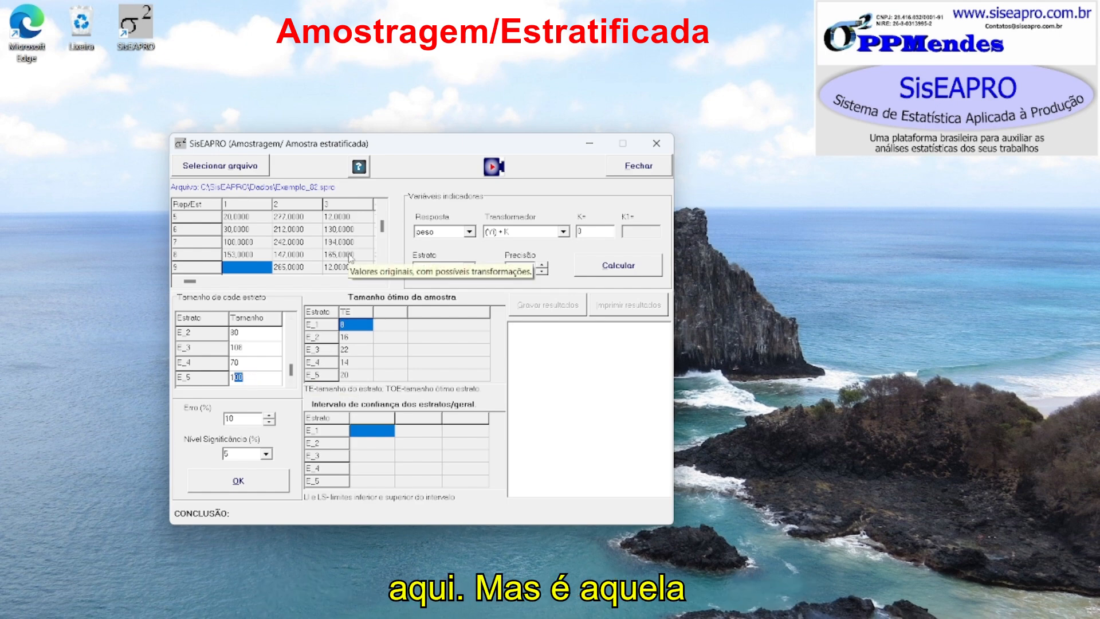
left_click(232, 377)
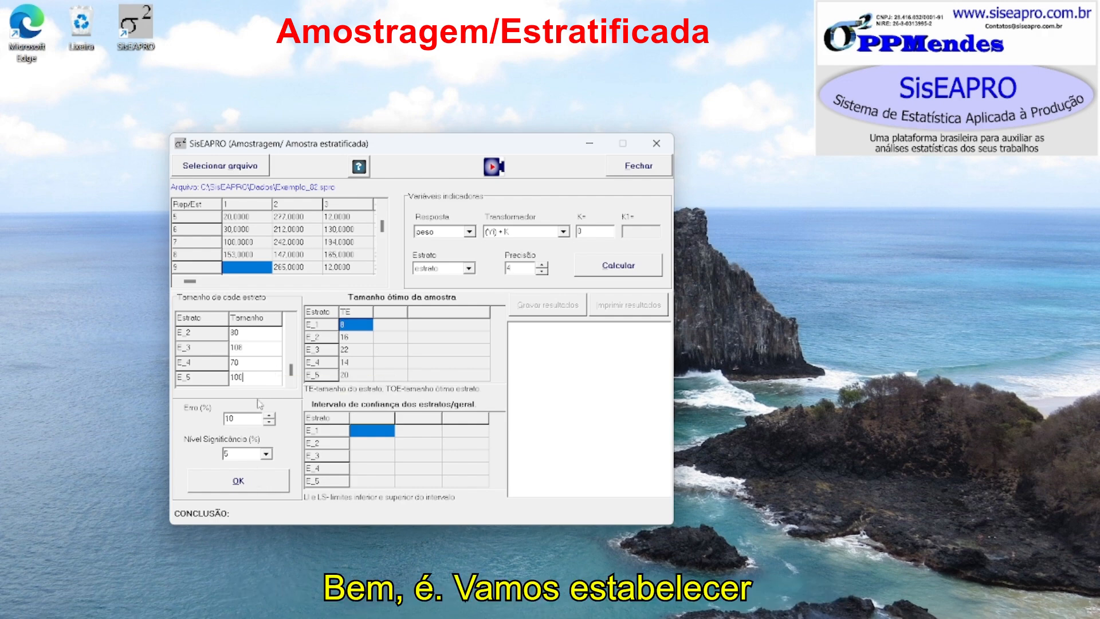
left_click(240, 423)
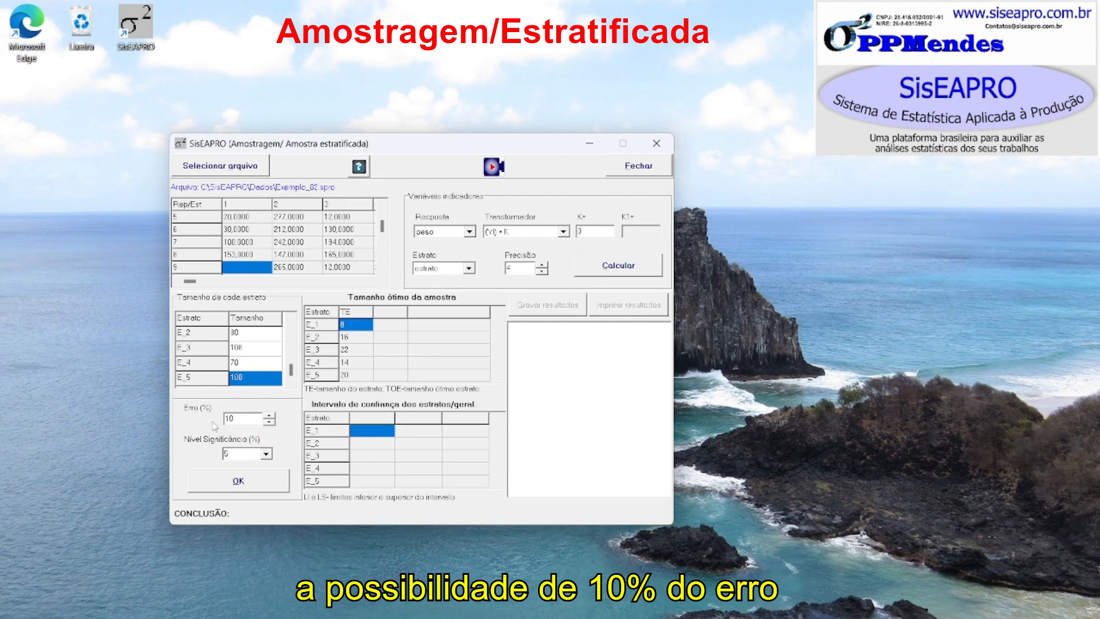
left_click(234, 451)
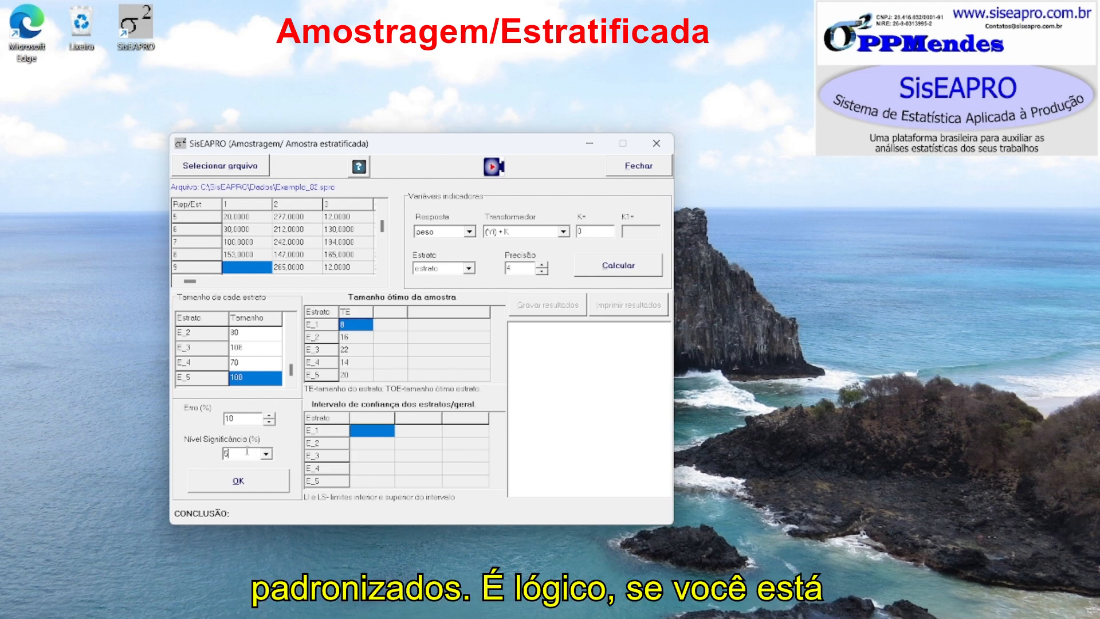
left_click_drag(229, 455, 219, 456)
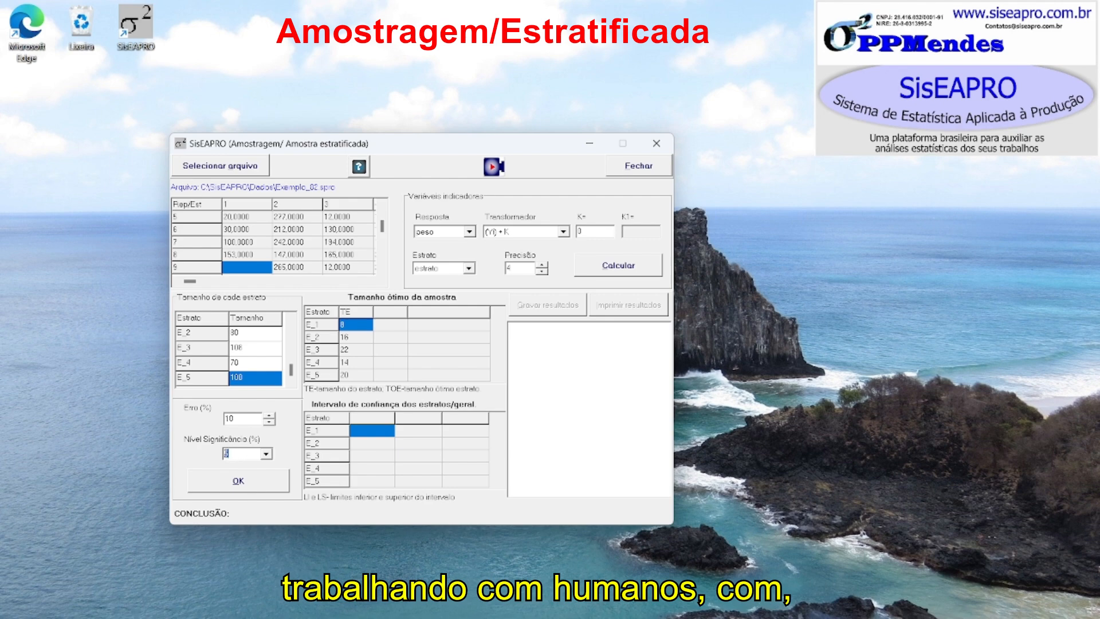
left_click_drag(227, 454, 219, 454)
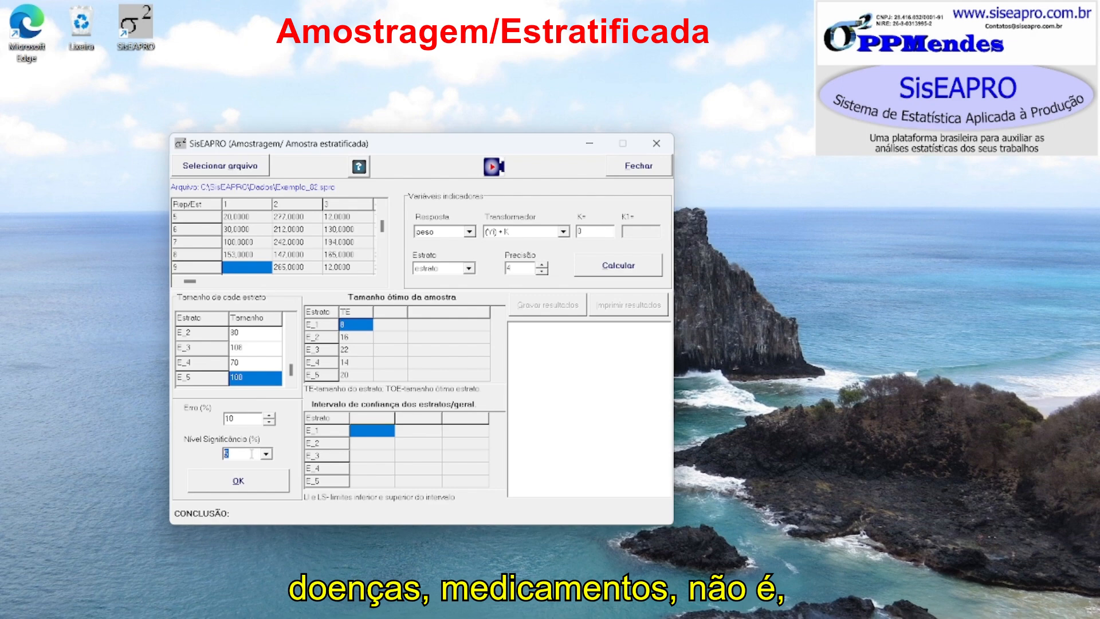
left_click(240, 454)
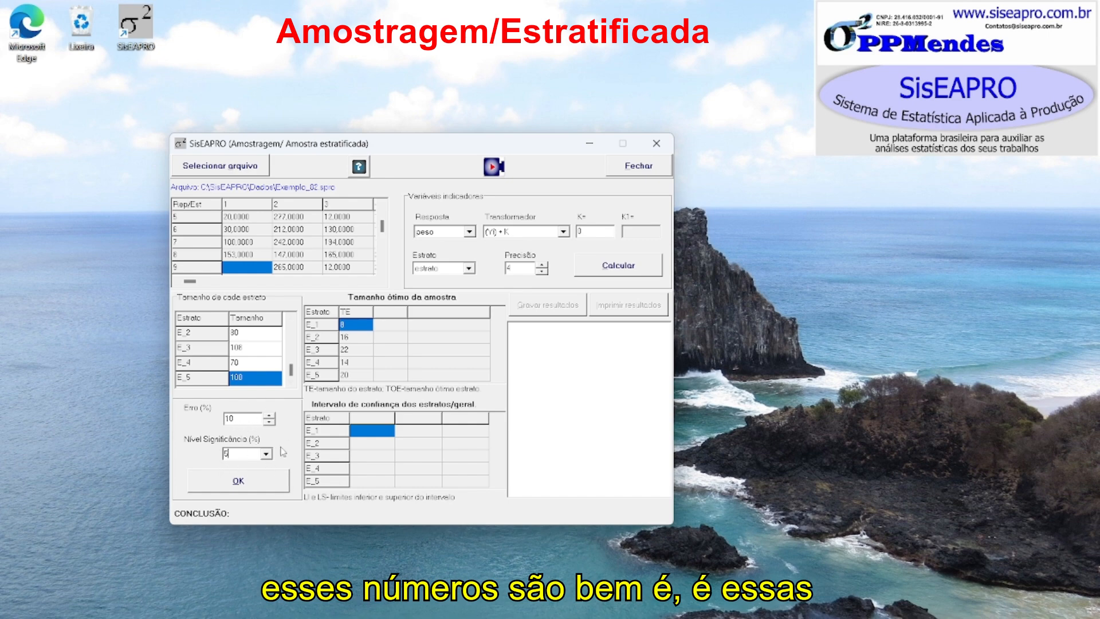
left_click(262, 486)
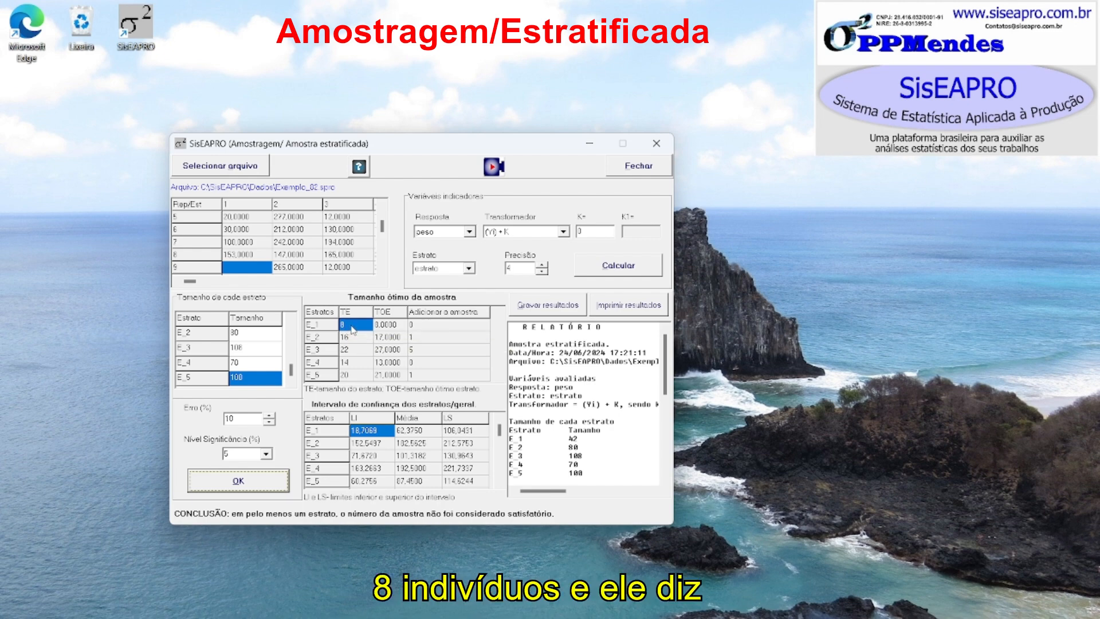
- Examine the optimal sample size and additional samples needed for strata E_1 and E_2 in the results table
left_click(388, 326)
key("Right")
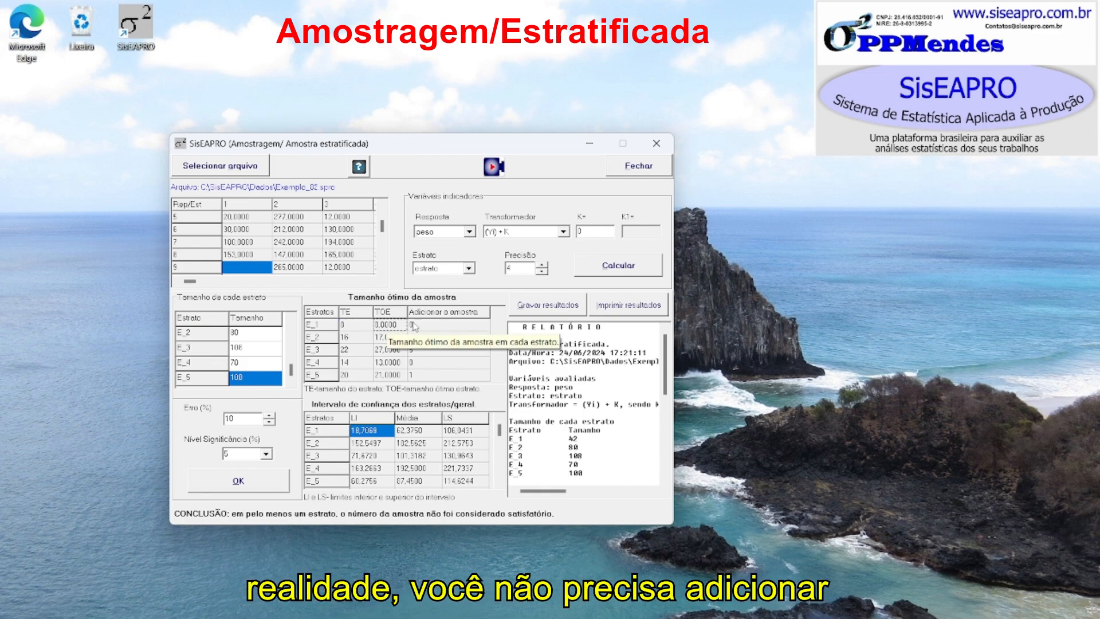
left_click(388, 327)
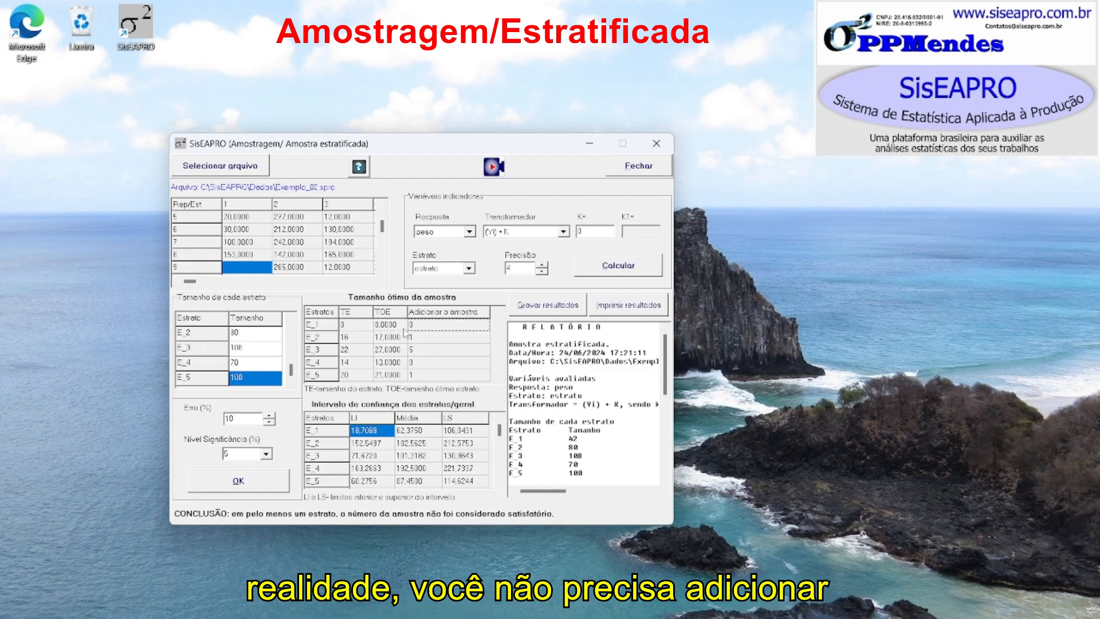
left_click(421, 328)
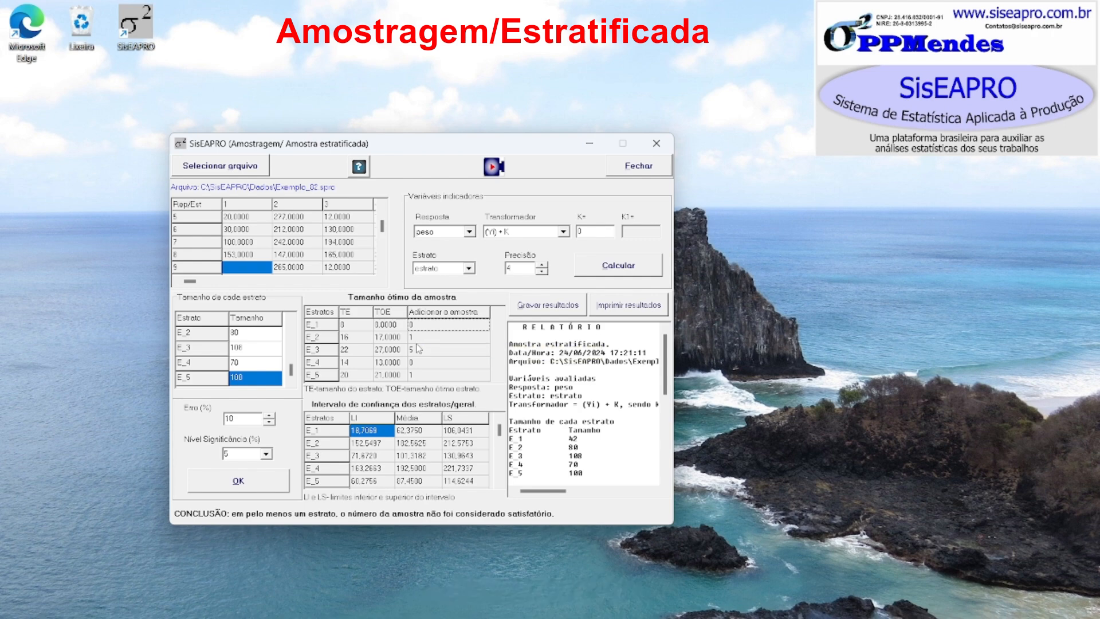
left_click(353, 327)
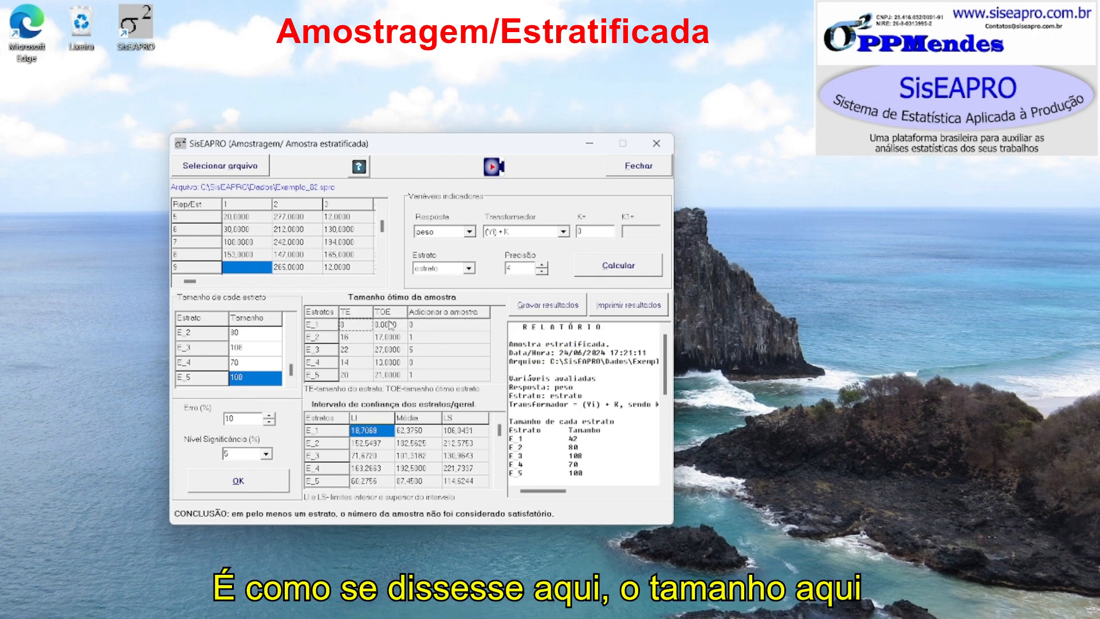
left_click(385, 326)
left_click(364, 323)
left_click(383, 322)
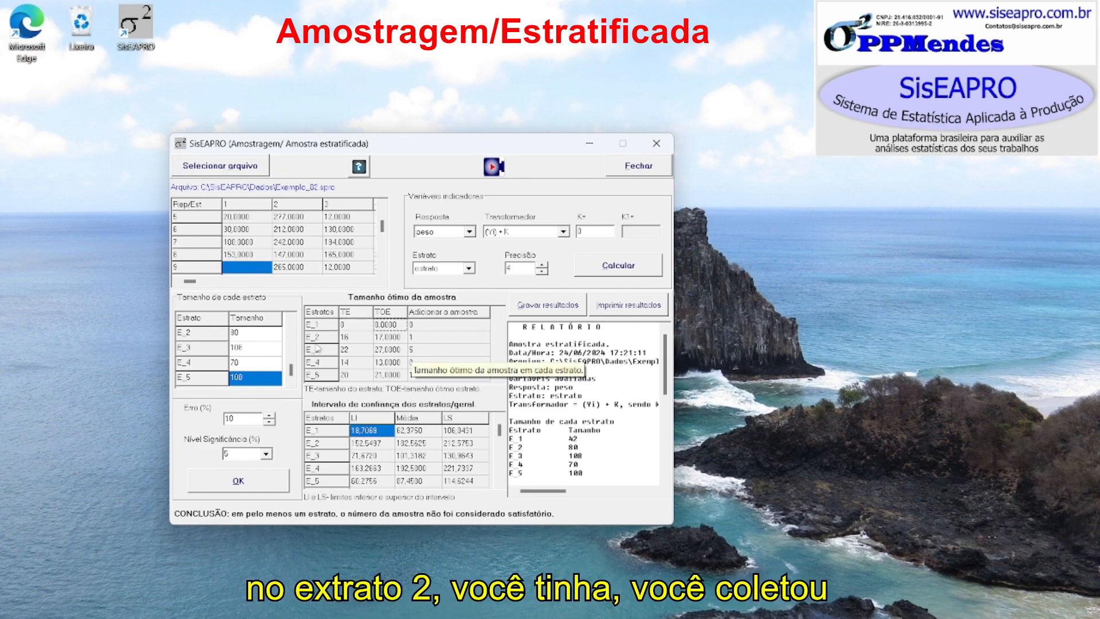
left_click(351, 338)
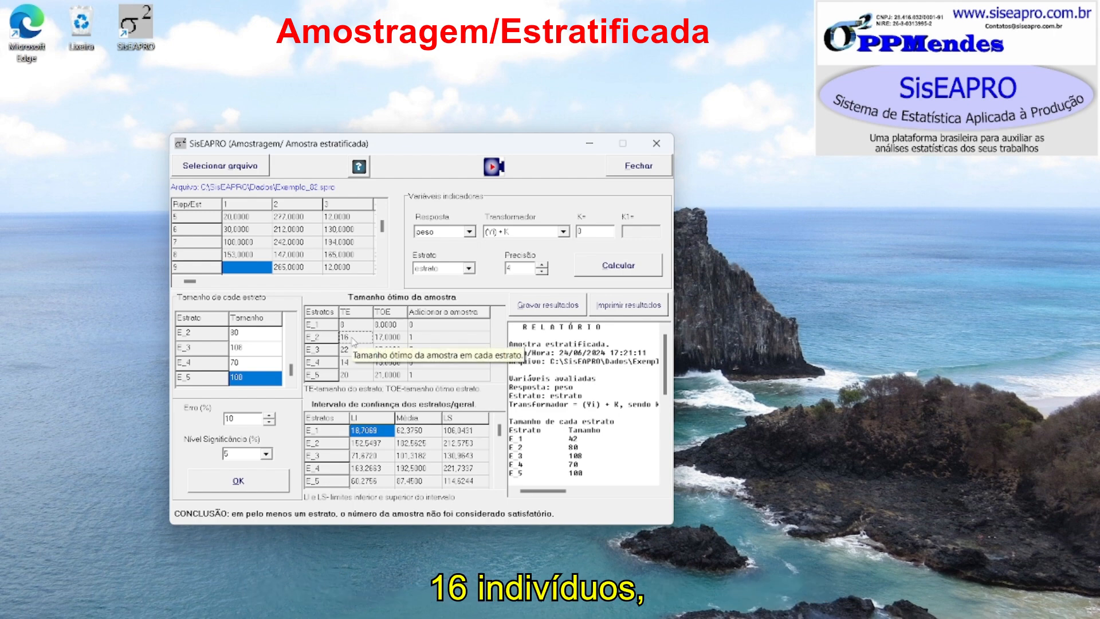
left_click(390, 338)
left_click(348, 337)
left_click(388, 336)
left_click(351, 337)
left_click(382, 341)
left_click(358, 338)
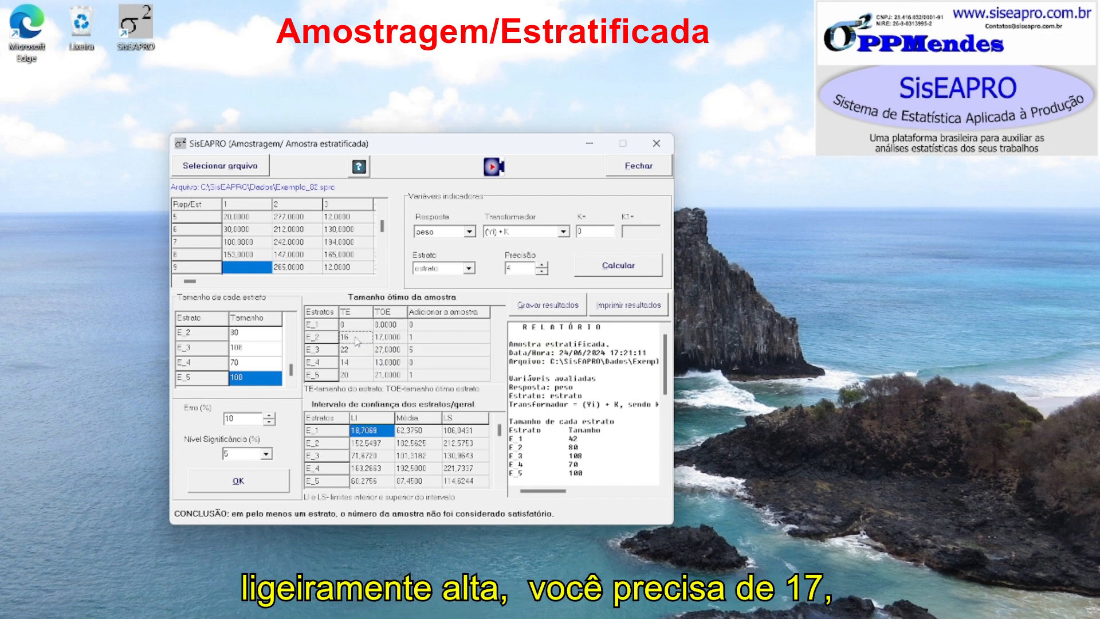
left_click(390, 344)
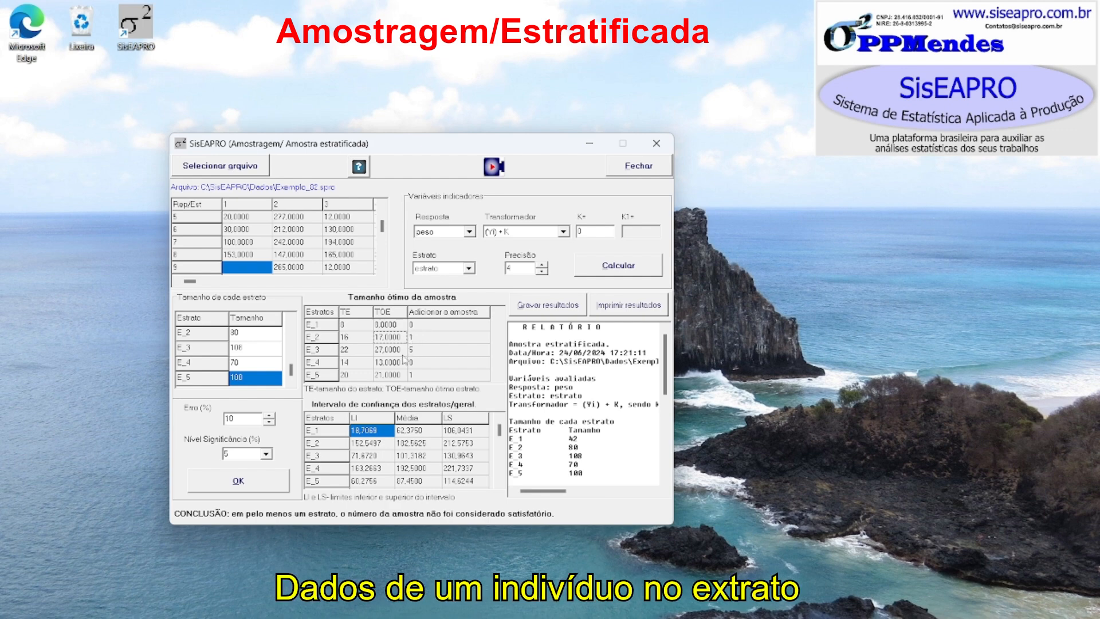
- Examine the optimal sample size and additional samples needed for strata E_3 to E_5
left_click(355, 352)
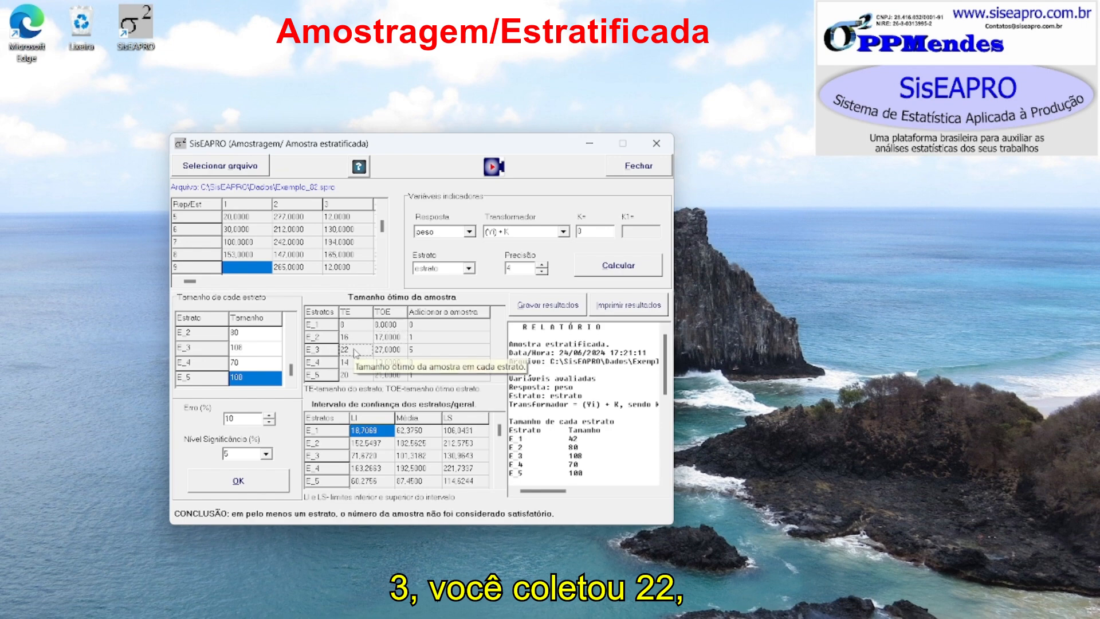
left_click(395, 351)
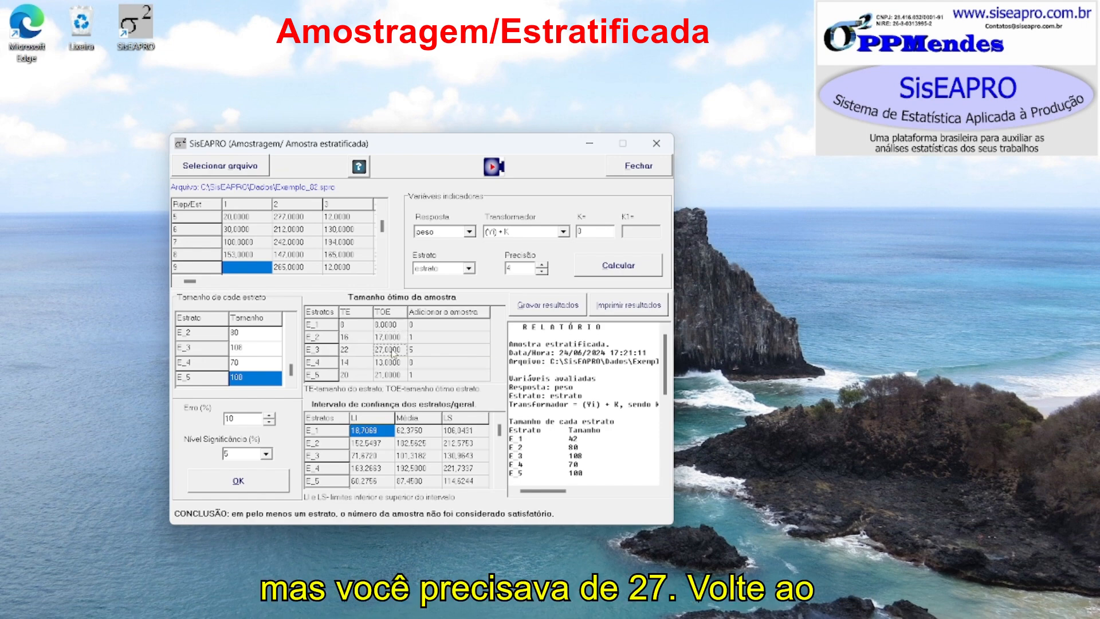
left_click(416, 351)
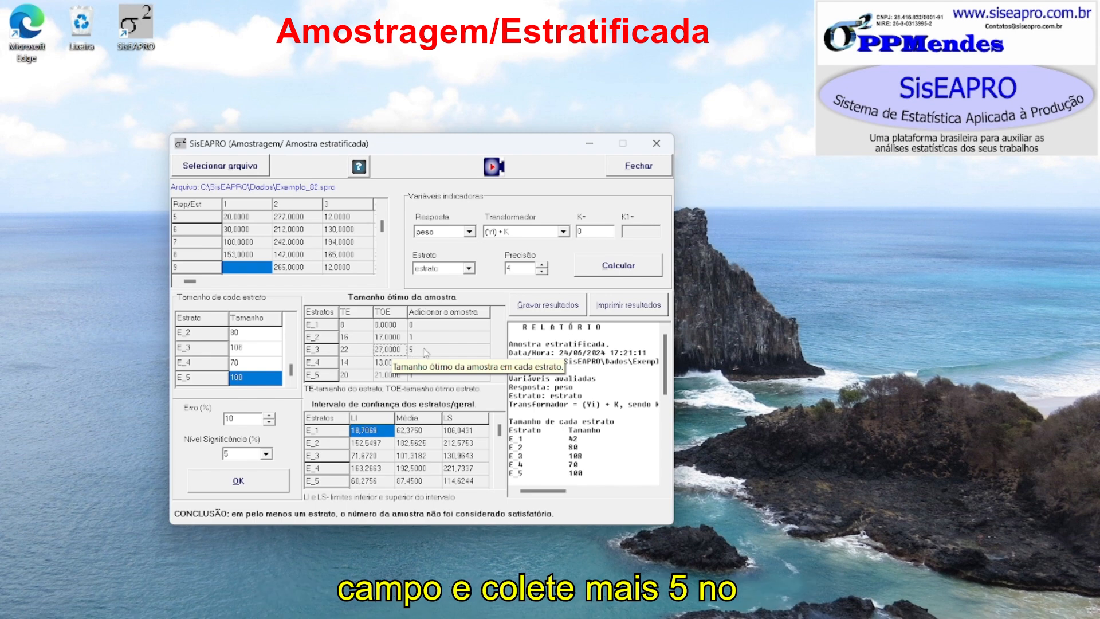
left_click(349, 363)
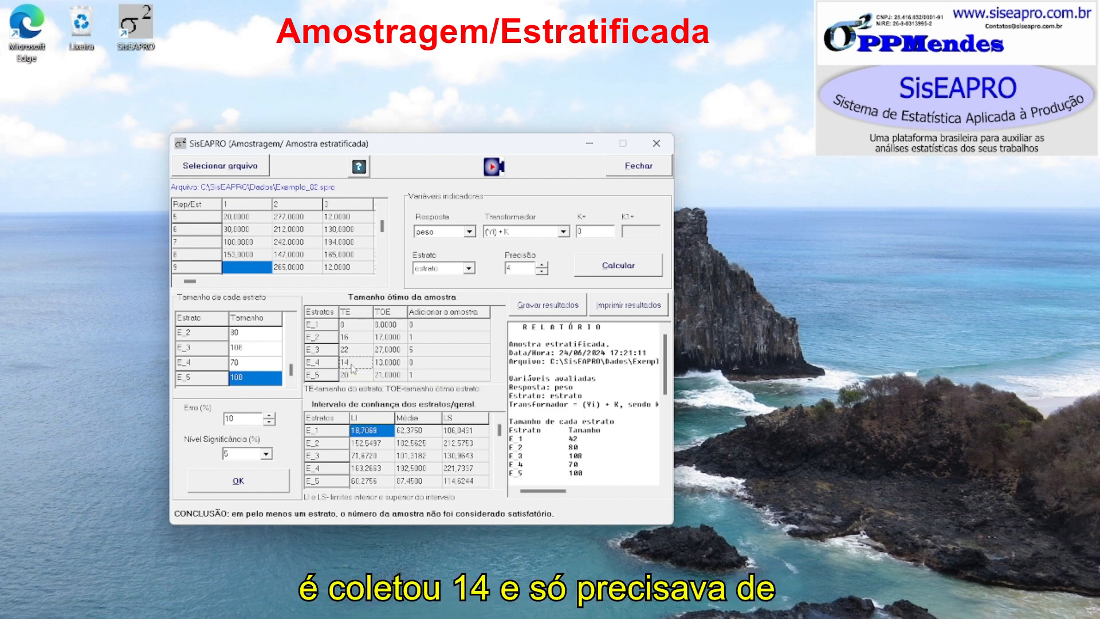
left_click(390, 368)
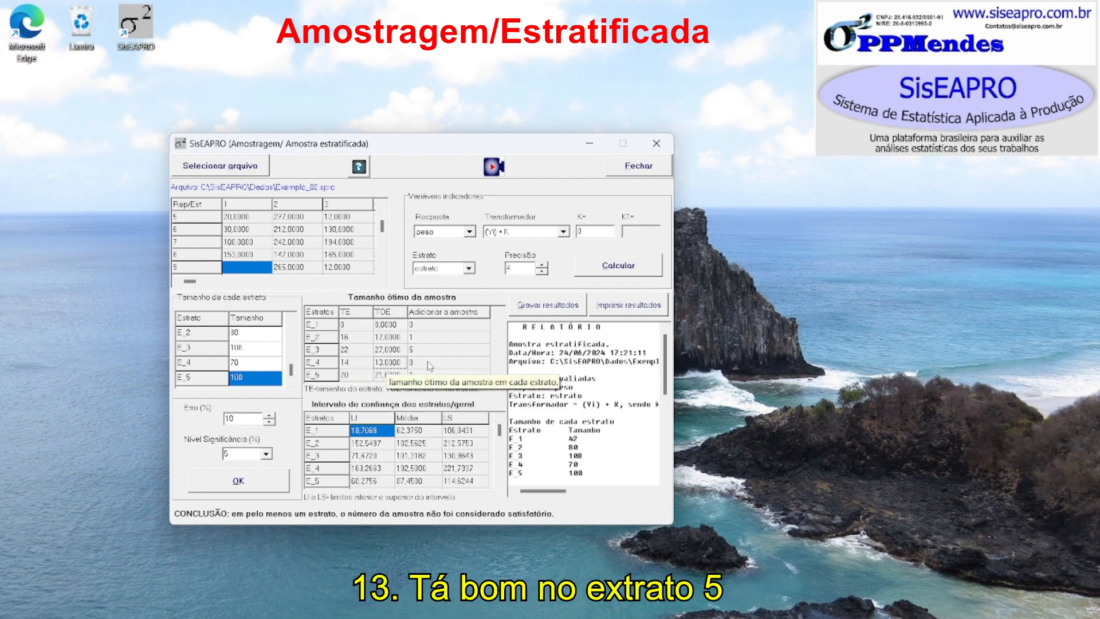
left_click(352, 376)
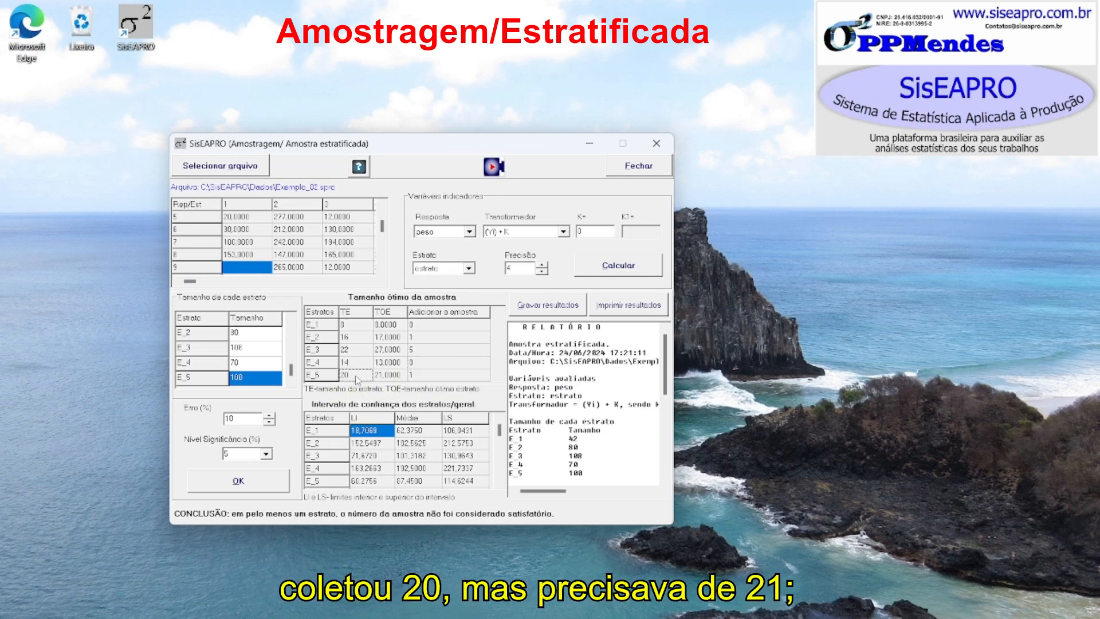
left_click(383, 378)
left_click(417, 376)
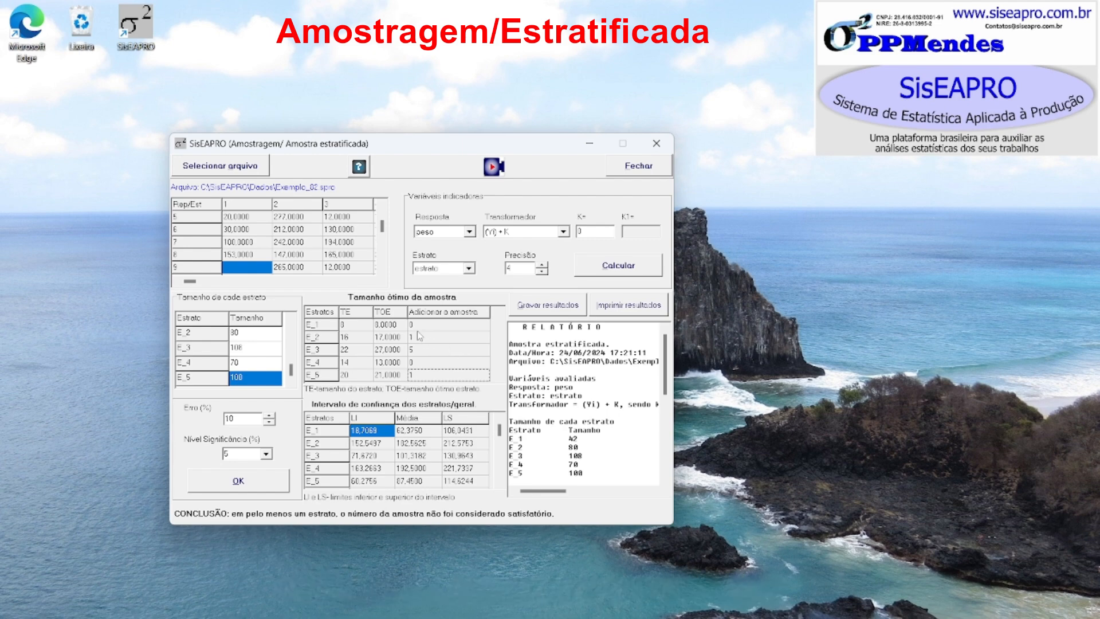
left_click(415, 338)
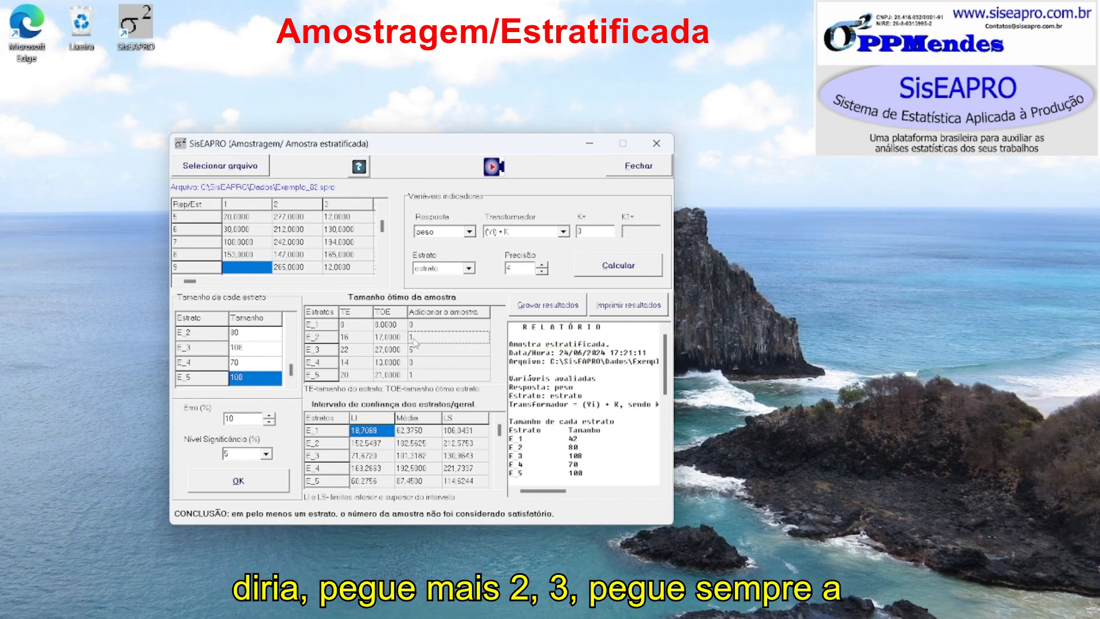
left_click(414, 350)
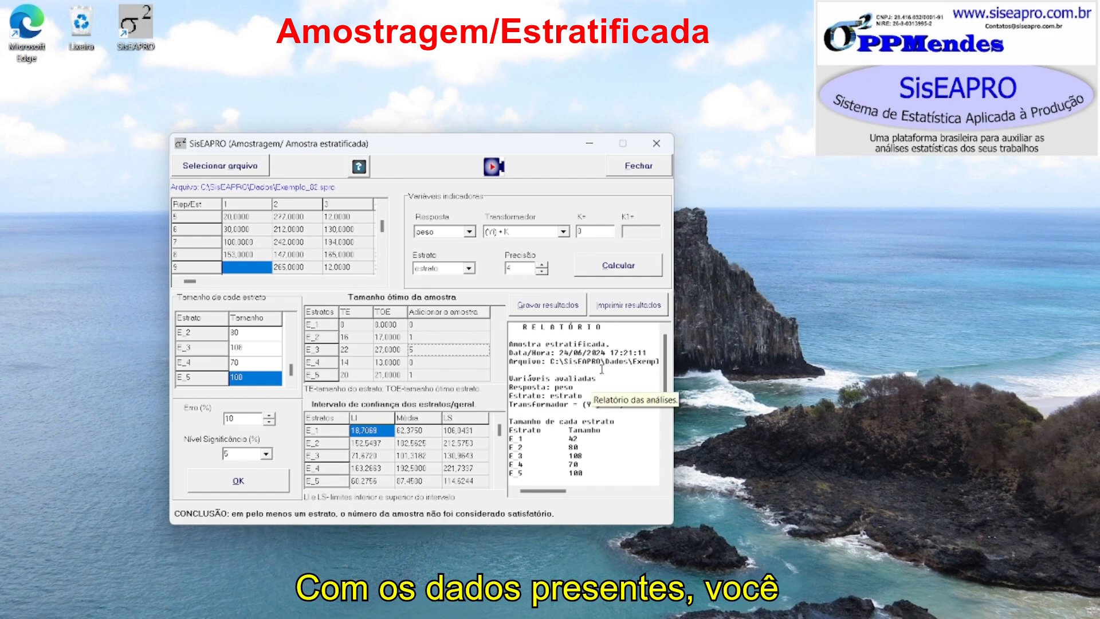
left_click(549, 311)
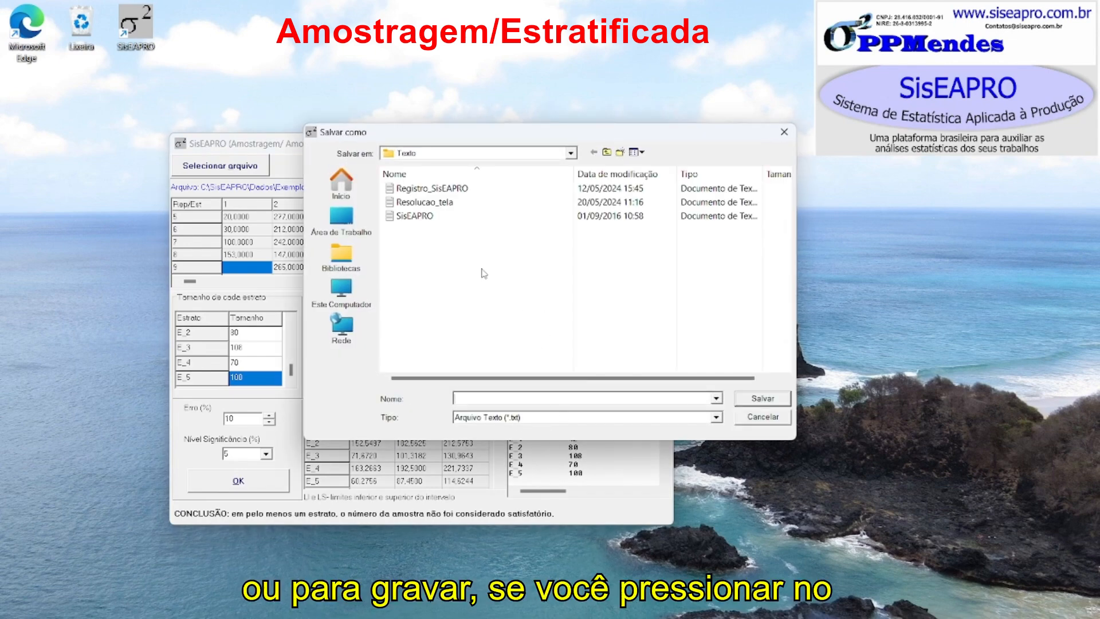
left_click(436, 153)
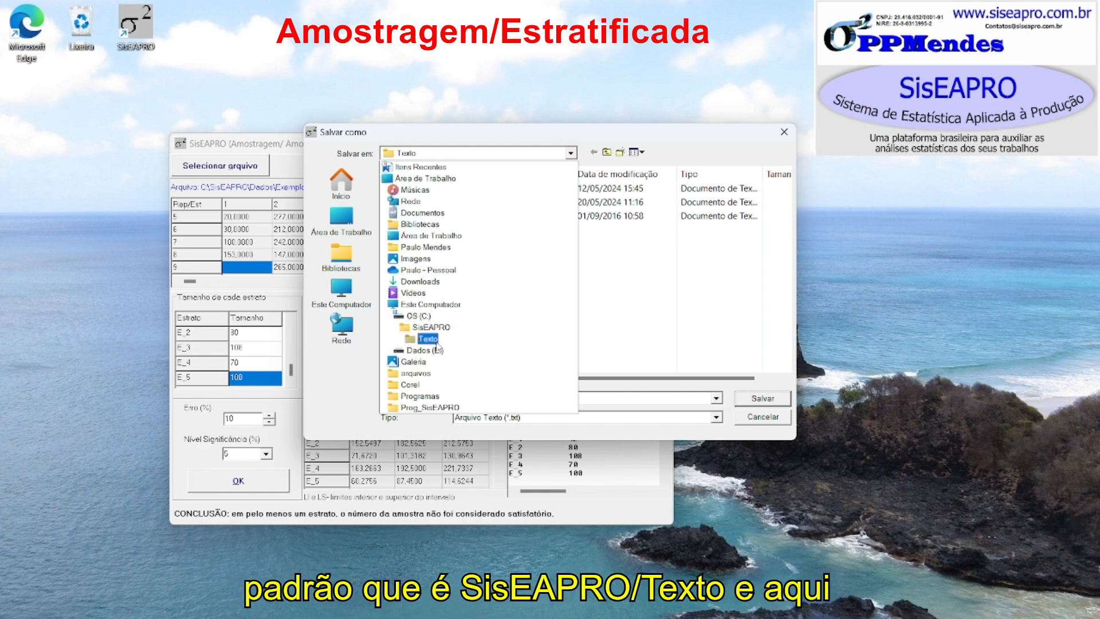
left_click(440, 340)
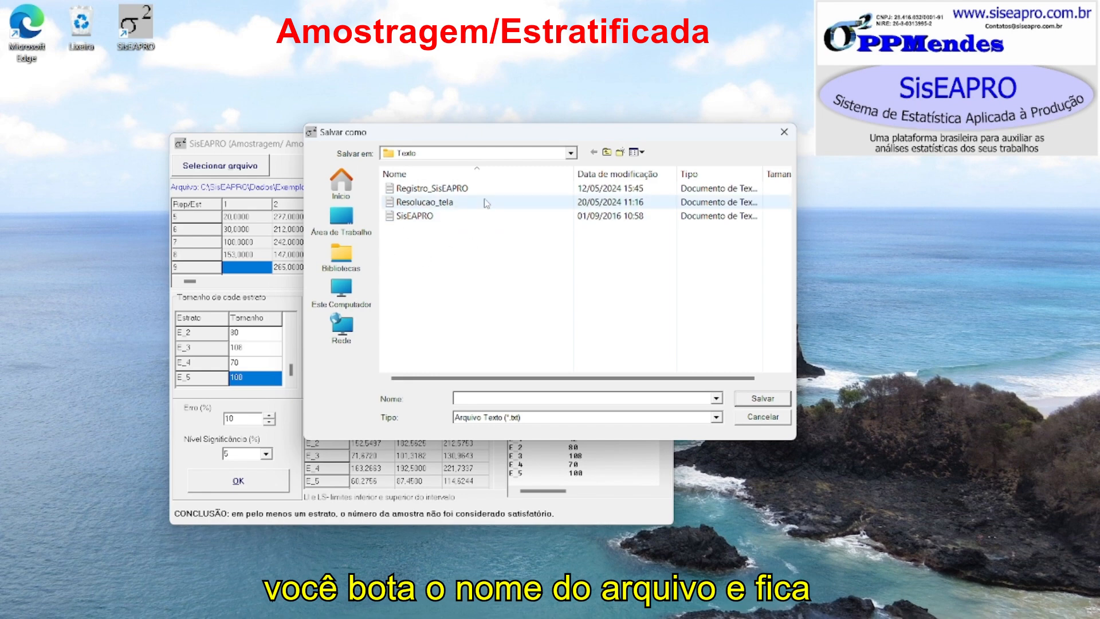
left_click(763, 418)
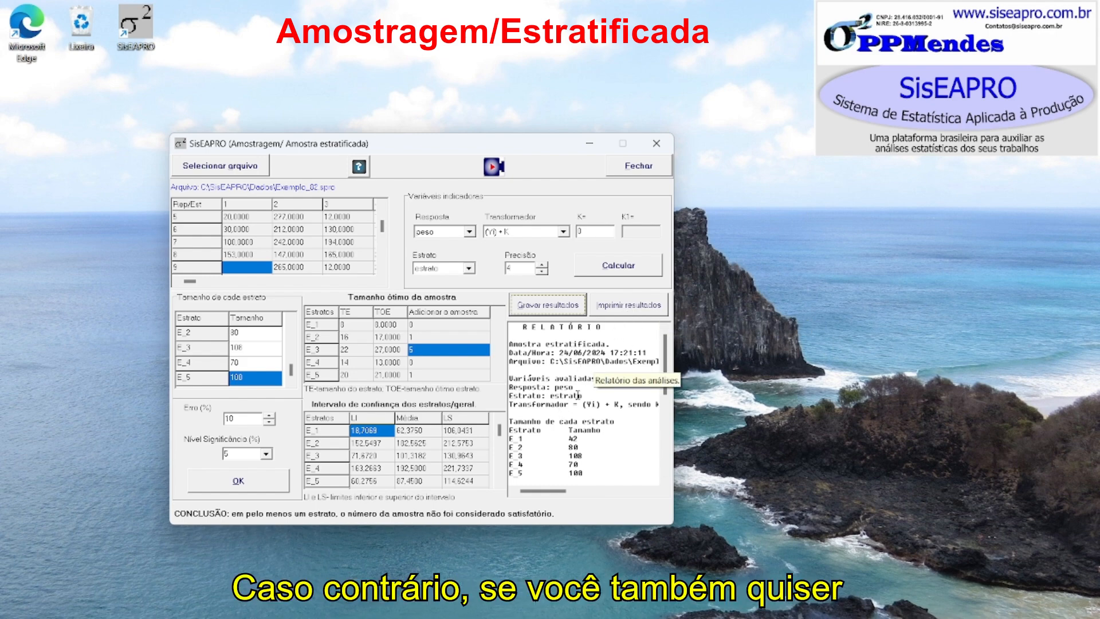
- Select the whole analysis report text and switch to the Word document
left_click_drag(518, 327, 569, 456)
left_click(571, 358)
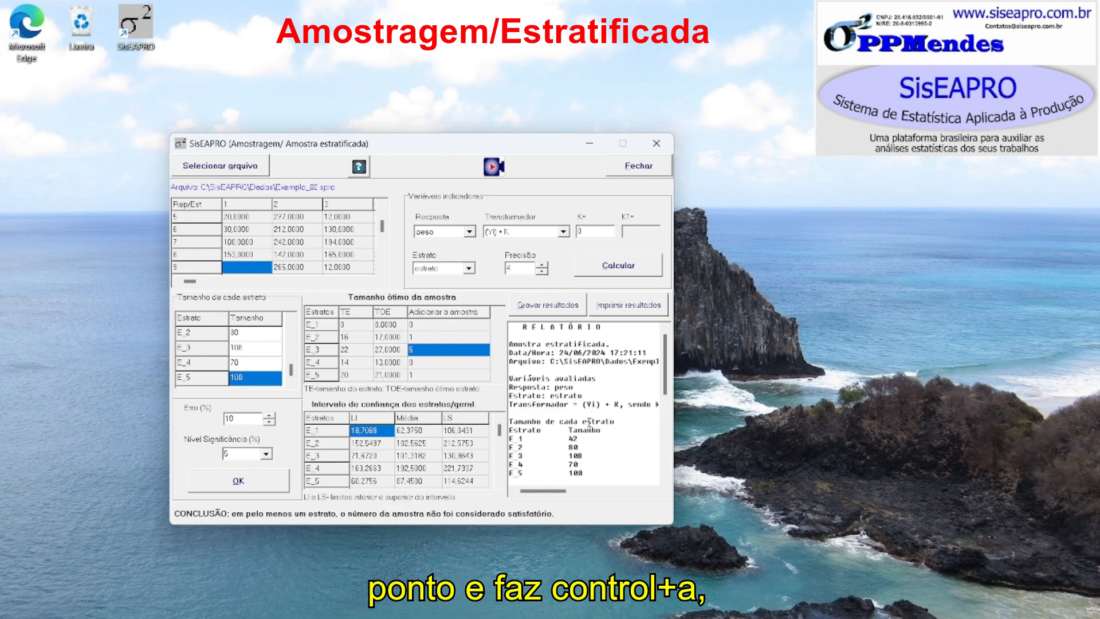
key("ctrl+a")
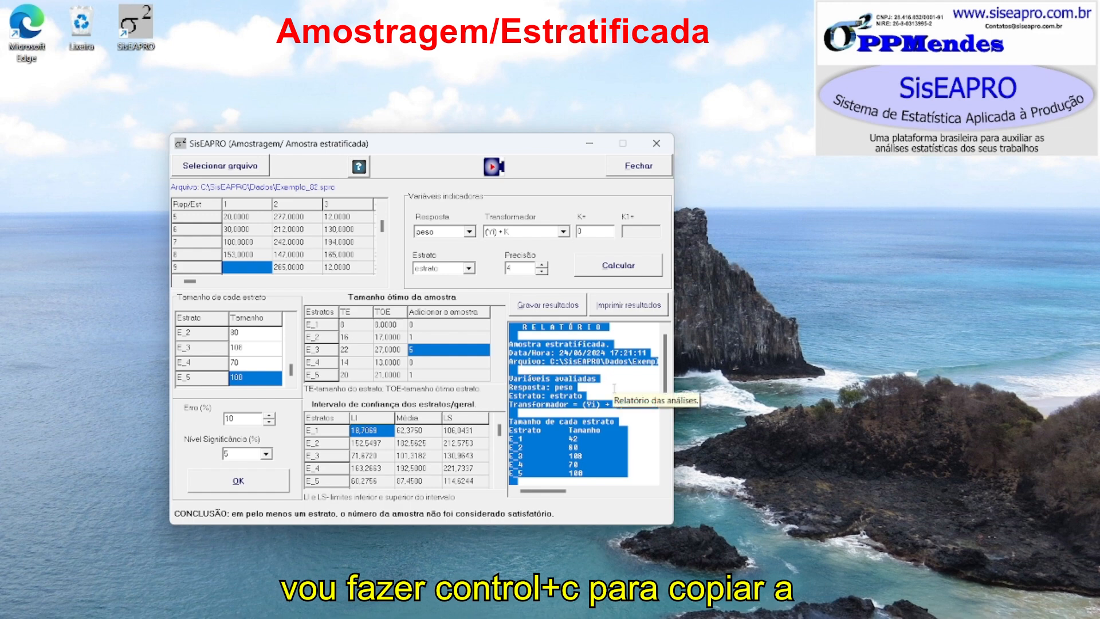
left_click(276, 617)
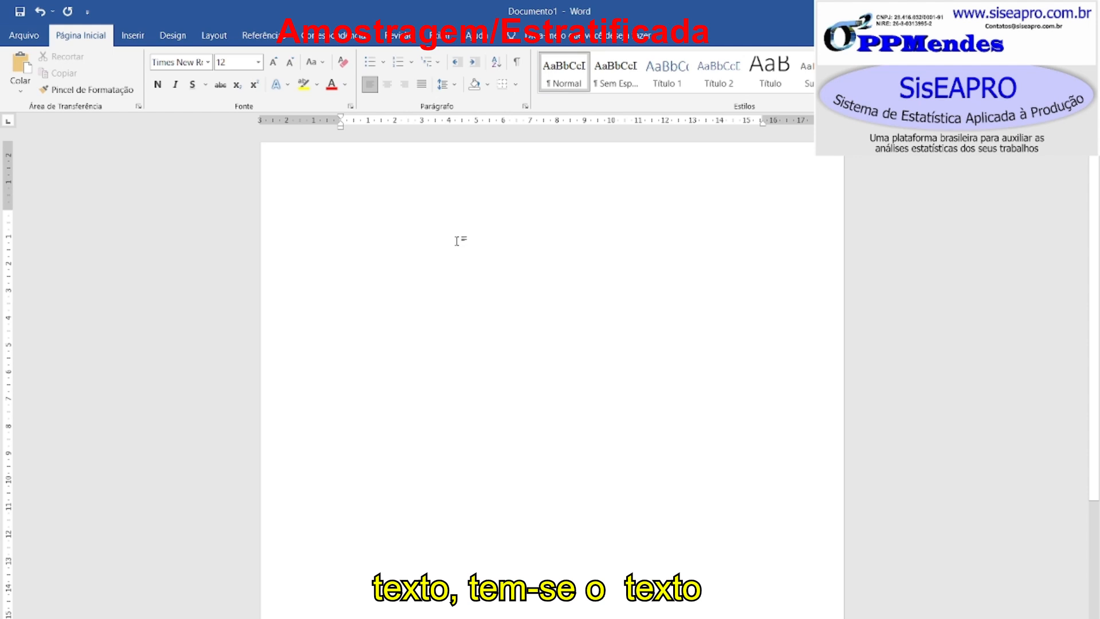
- Type three lines of placeholder text at the top of the Word document
type("wpkdmcpwdmcw")
key("Return")
type("´cvkw´dmv´w")
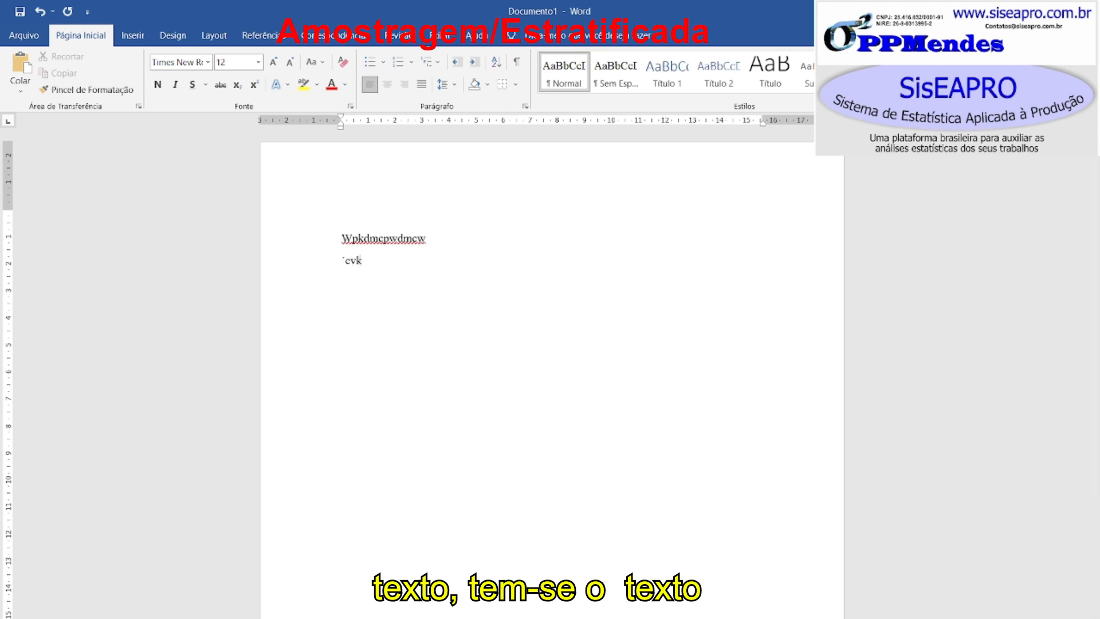
key("Return")
type("Éfo´mve´fomvoé")
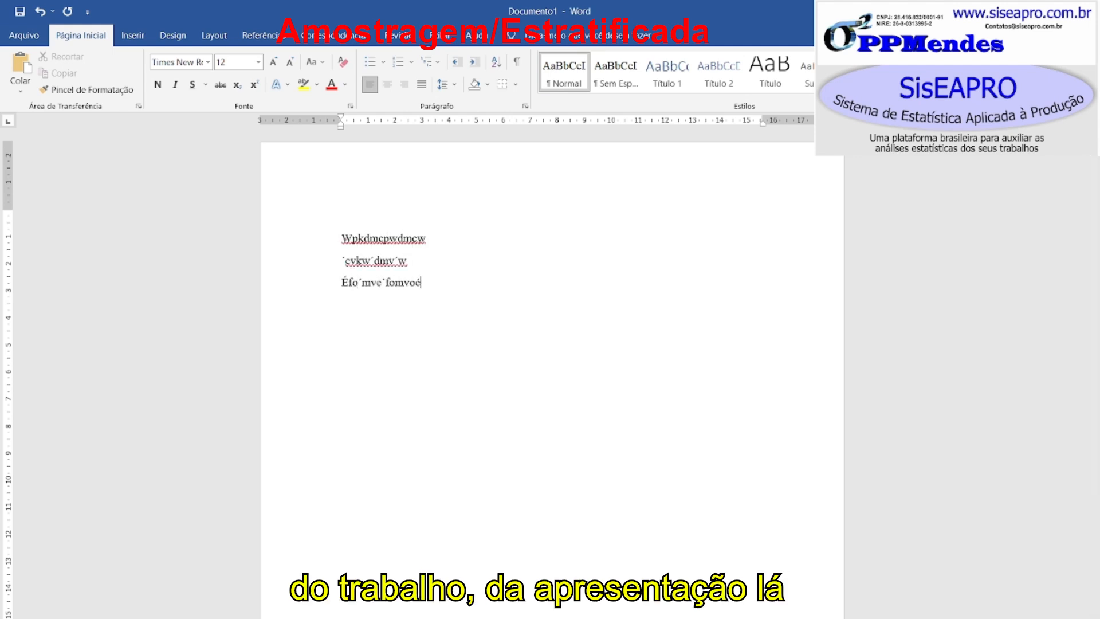
- Paste the copied SisEAPRO report a couple of lines below the placeholder text
key("Return")
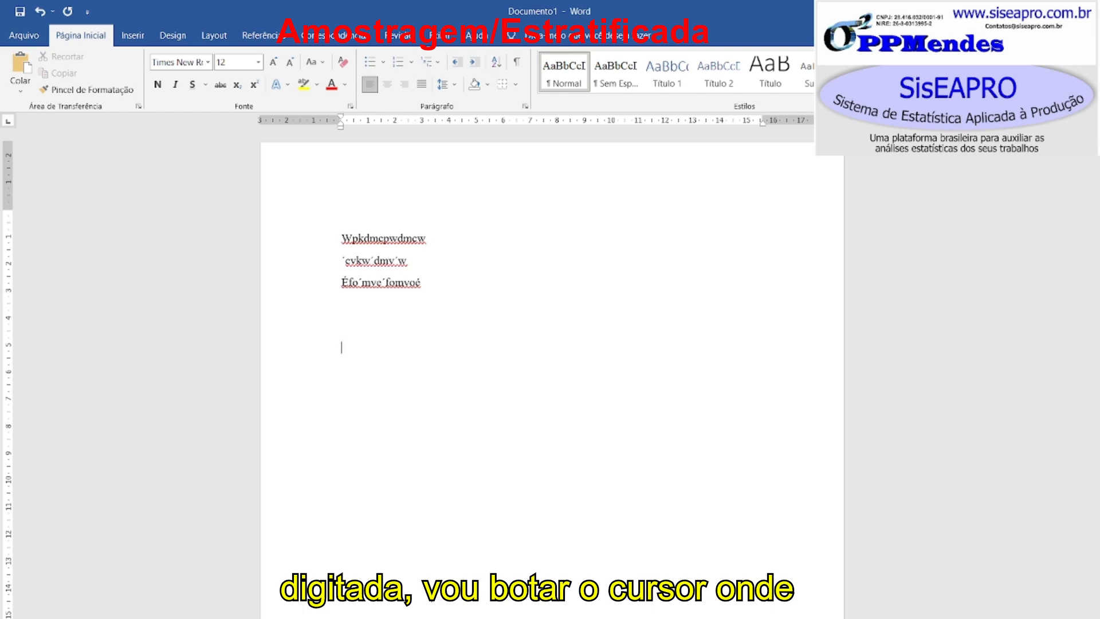
key("ctrl+v")
scroll(459, 240, "down", 2)
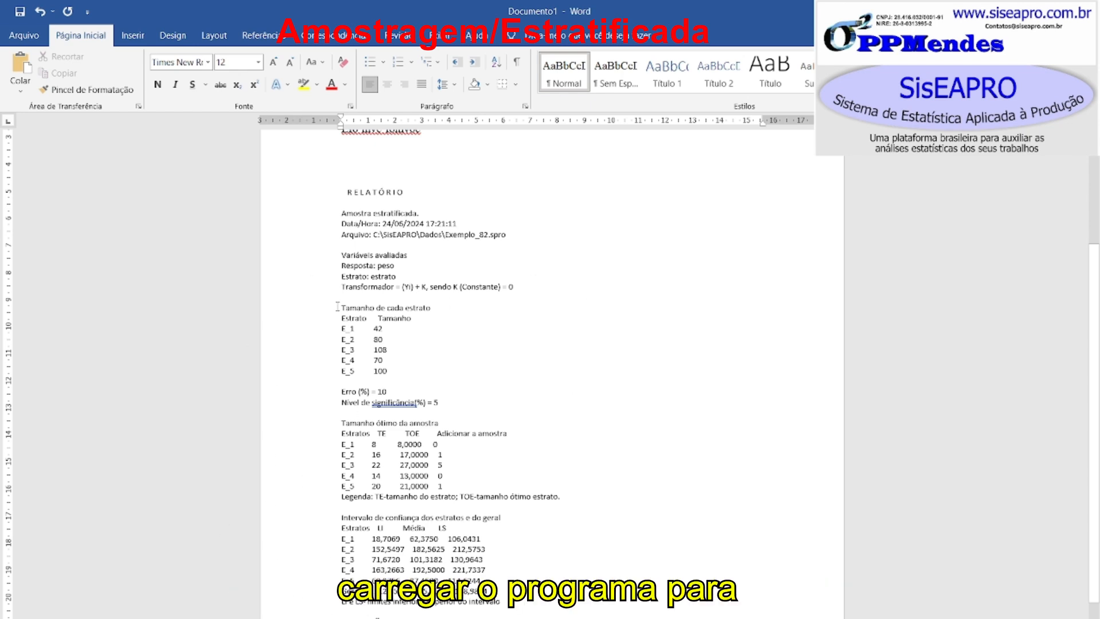
- Compare the font of the typed placeholder lines with the font of the pasted report
left_click(425, 242)
scroll(467, 251, "up", 3)
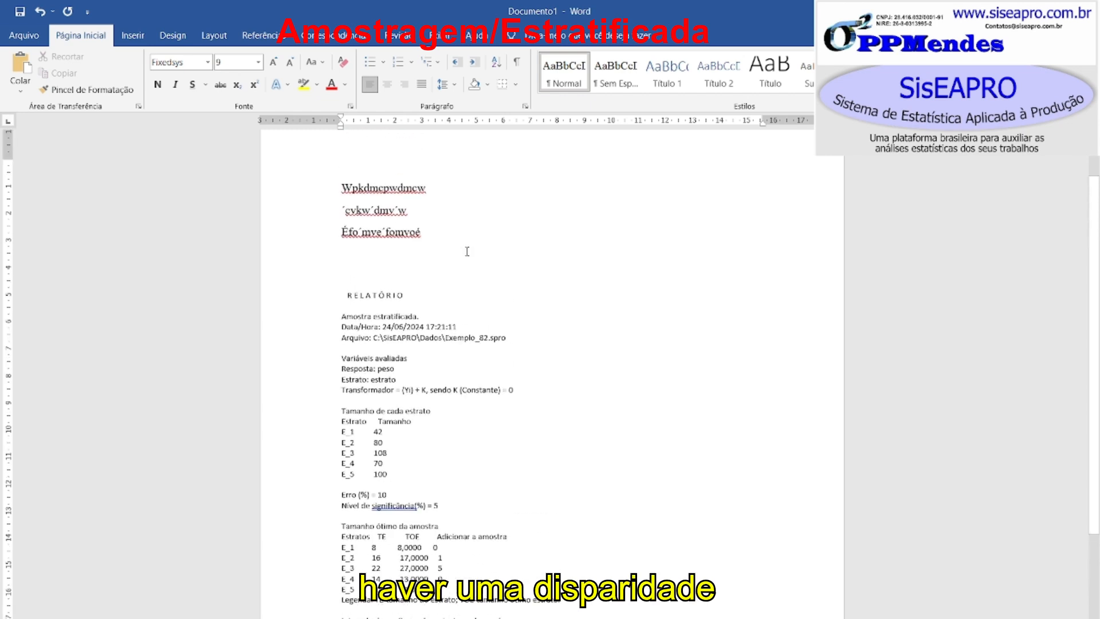
left_click(395, 202)
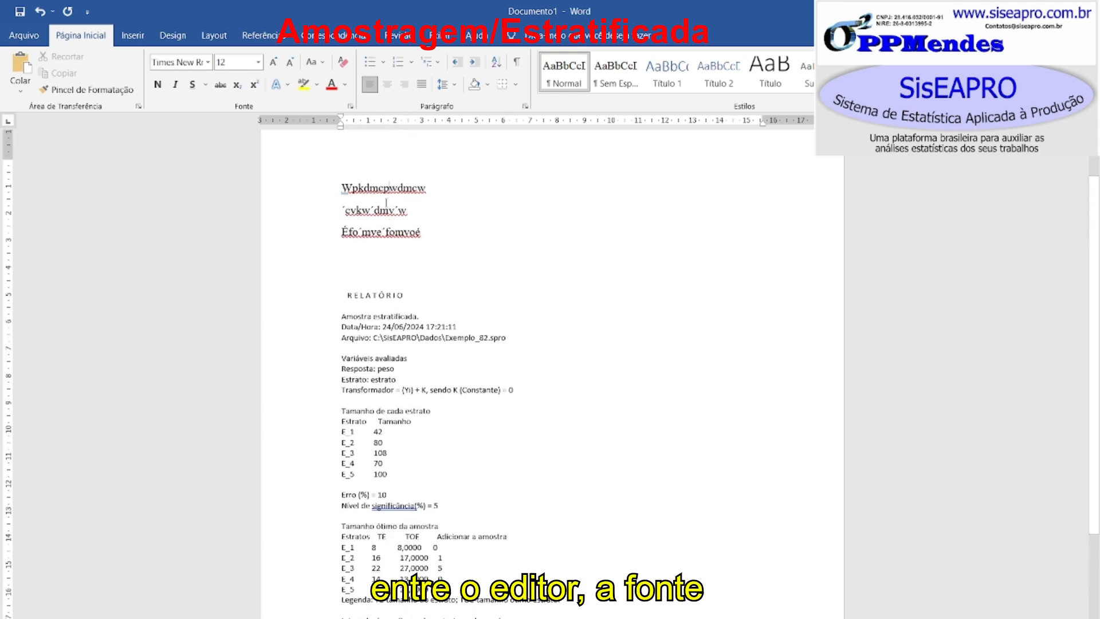
left_click_drag(345, 183, 447, 231)
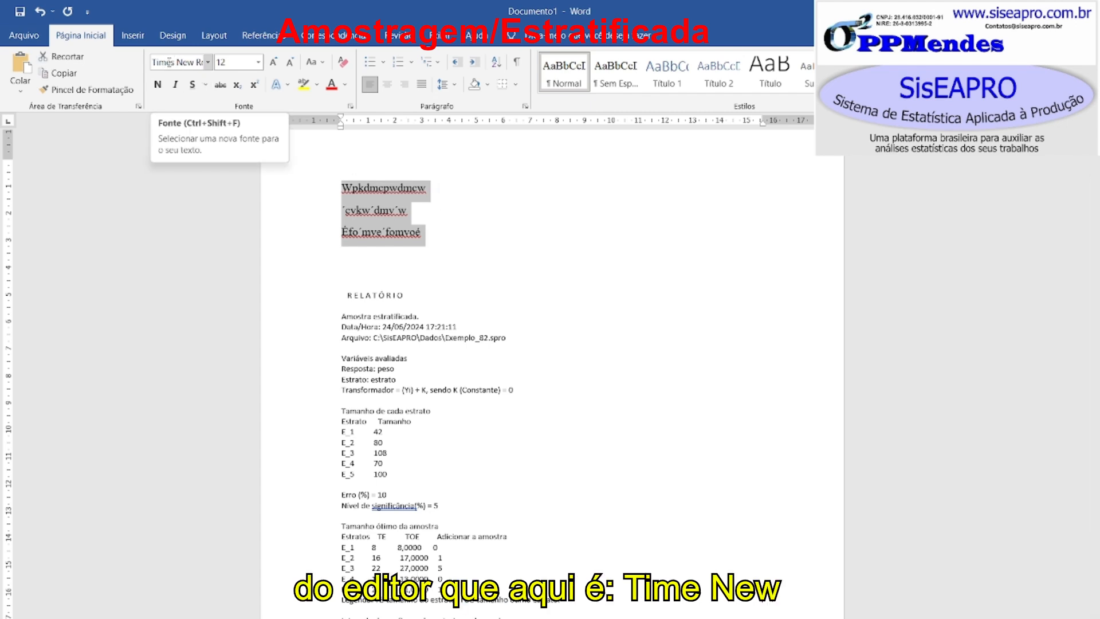
left_click(382, 327)
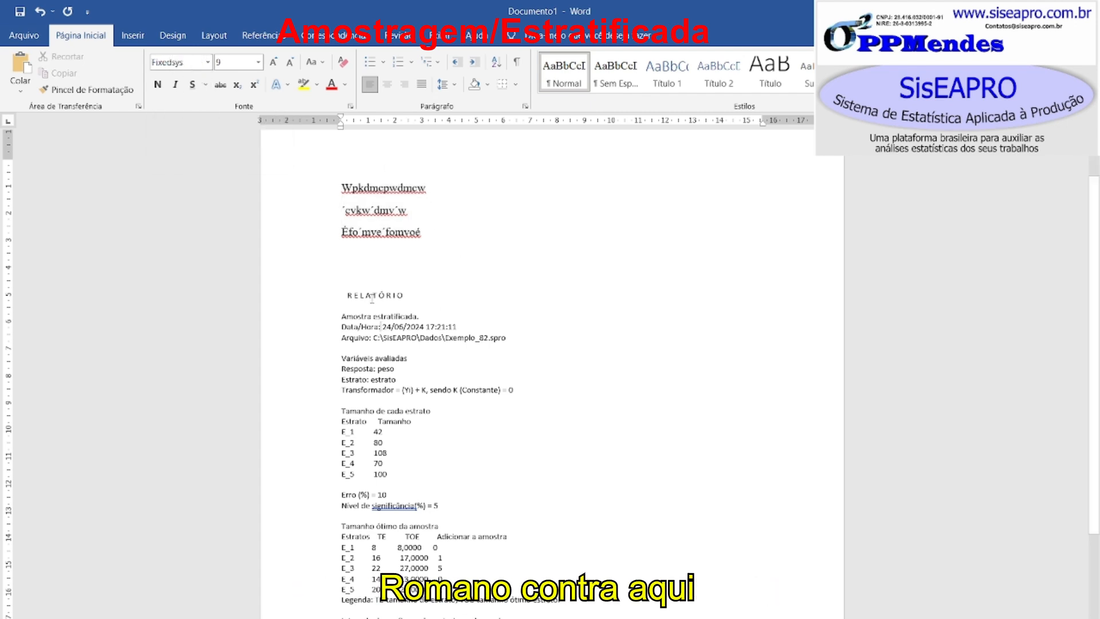
left_click_drag(348, 287, 472, 539)
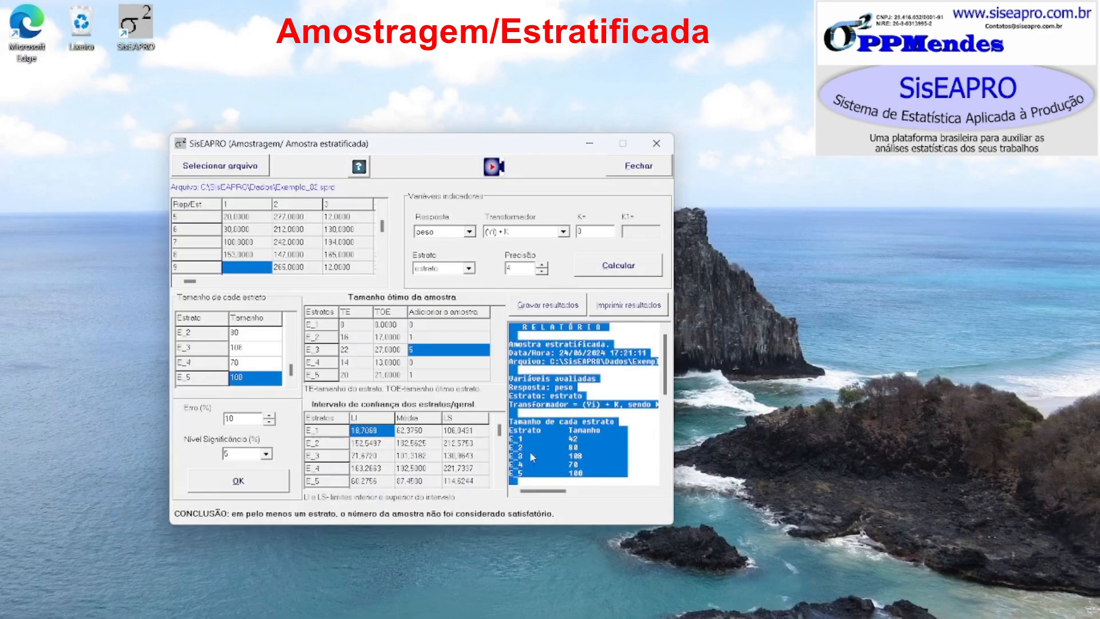
- Close the stratified sample window in SisEAPRO
left_click(593, 427)
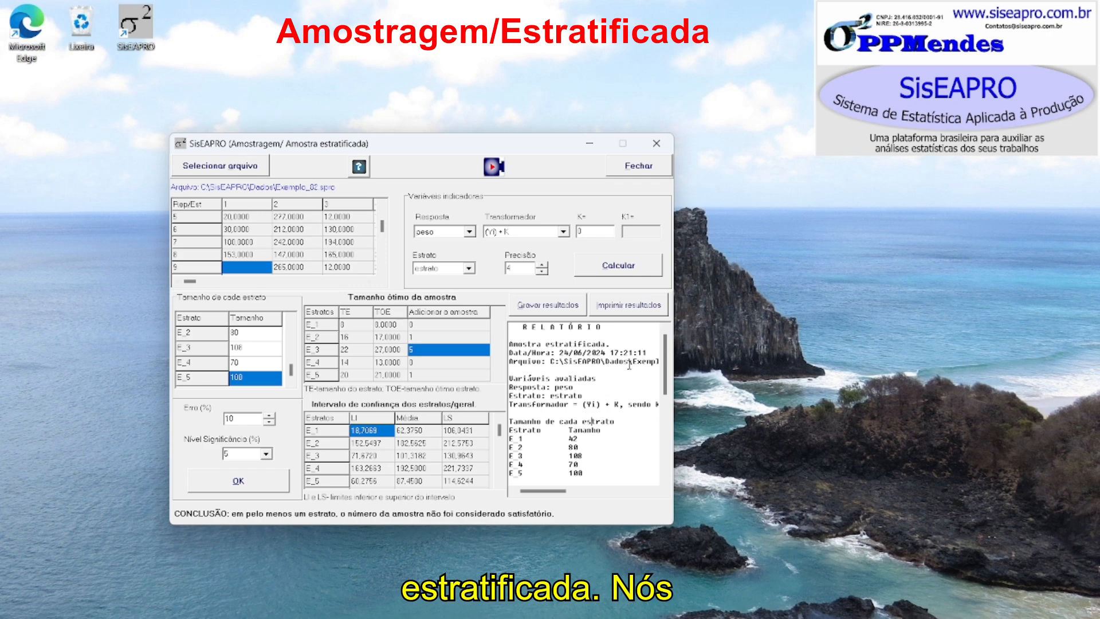
left_click(657, 144)
left_click(671, 141)
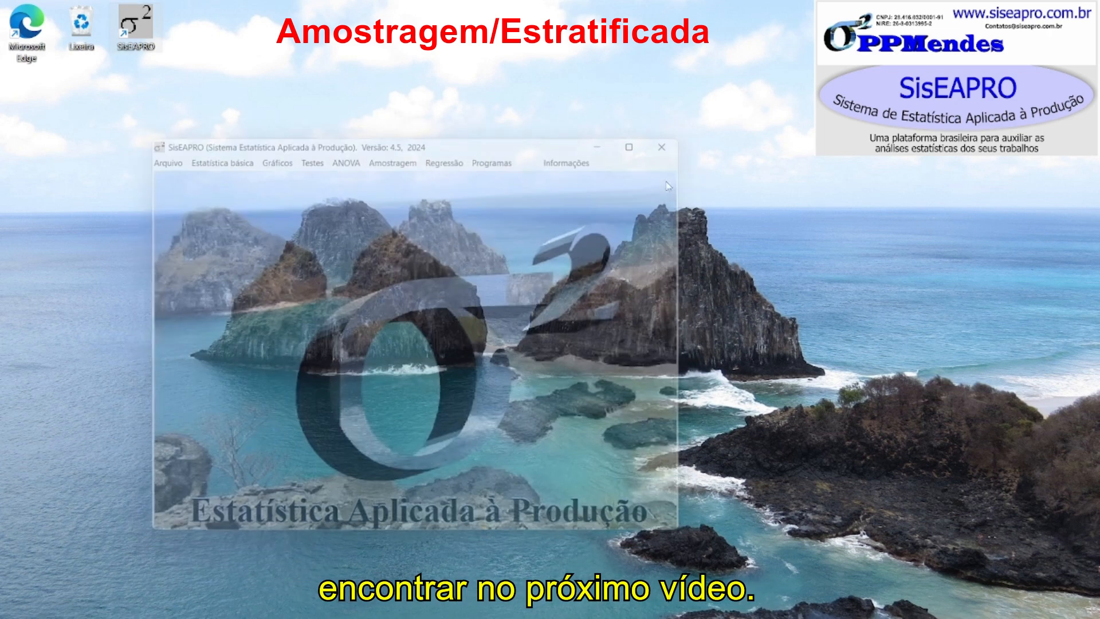